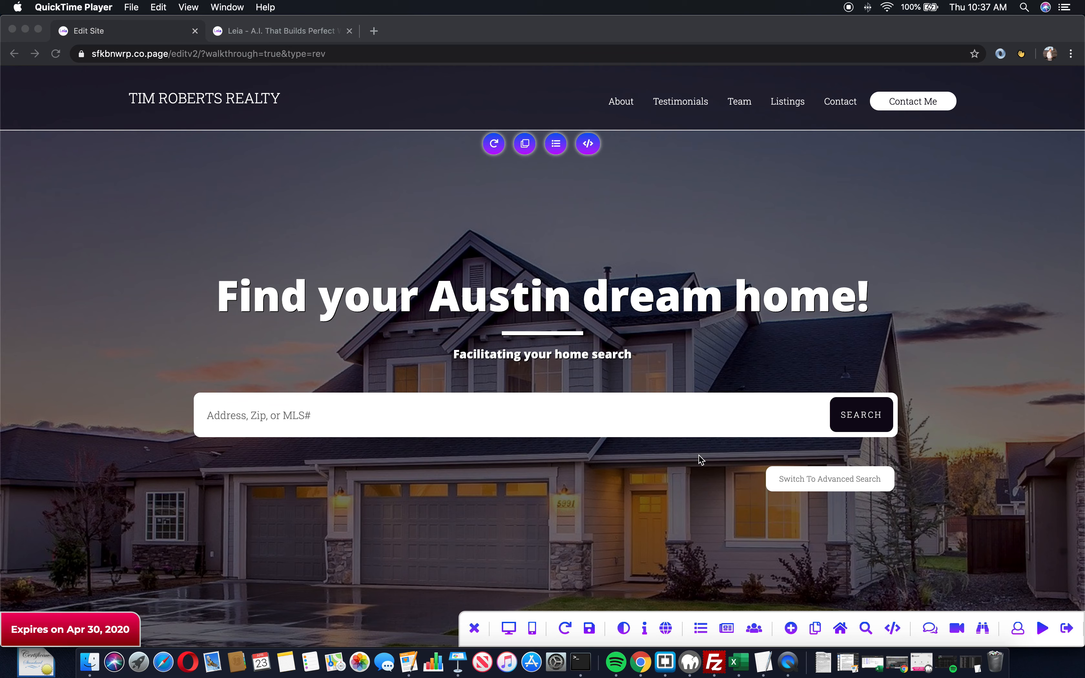
# Look through the generated realty site's sections, from the hero and listings down to the contact form and map.
pyautogui.click(567, 630)
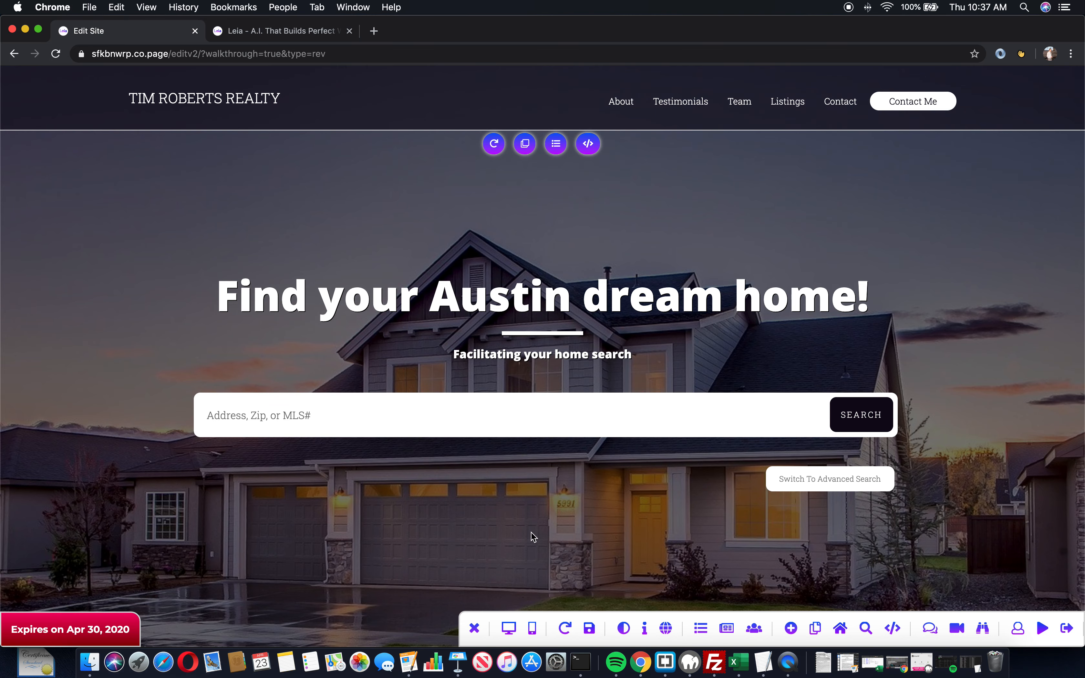
pyautogui.scroll(-15, 531, 533)
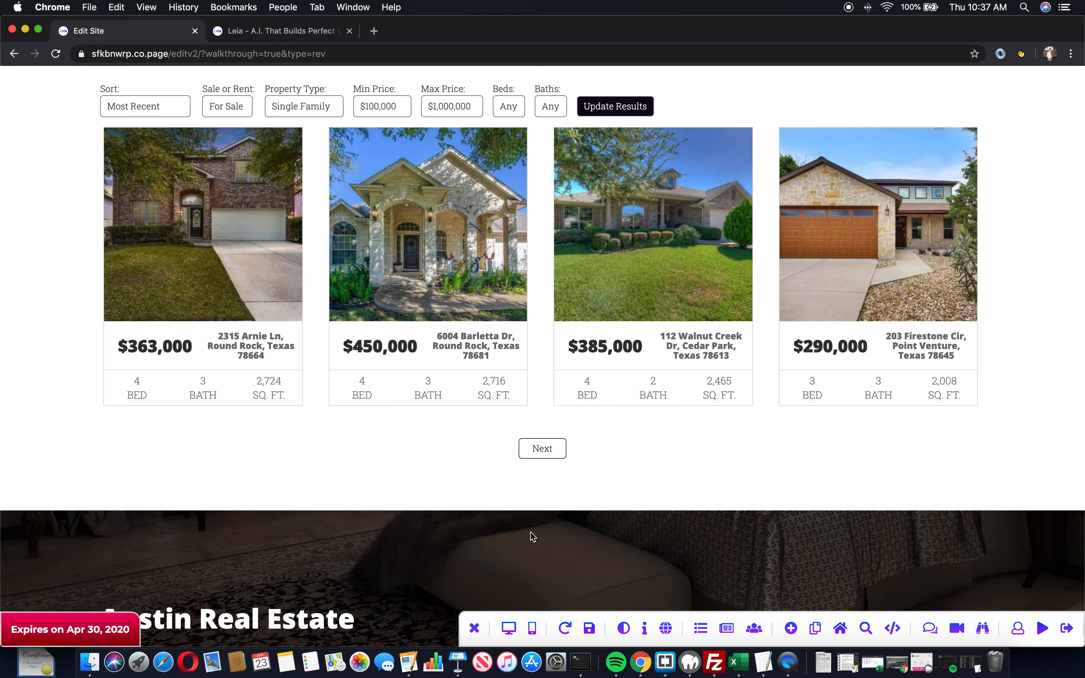
pyautogui.scroll(-10, 531, 533)
pyautogui.scroll(-2, 518, 532)
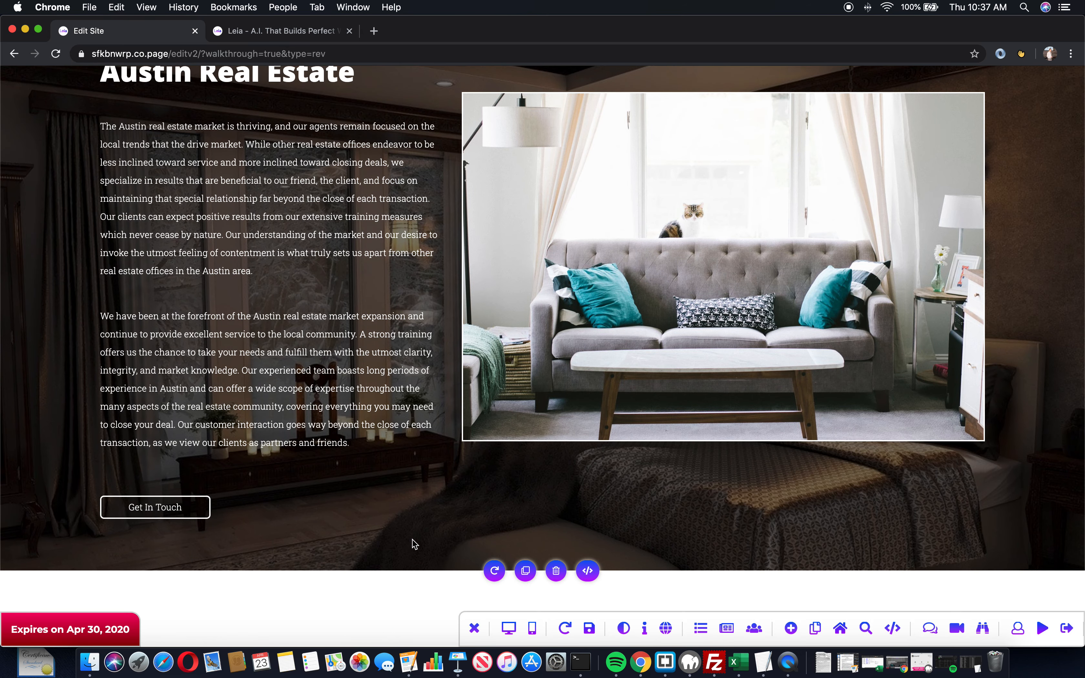
pyautogui.scroll(-20, 467, 484)
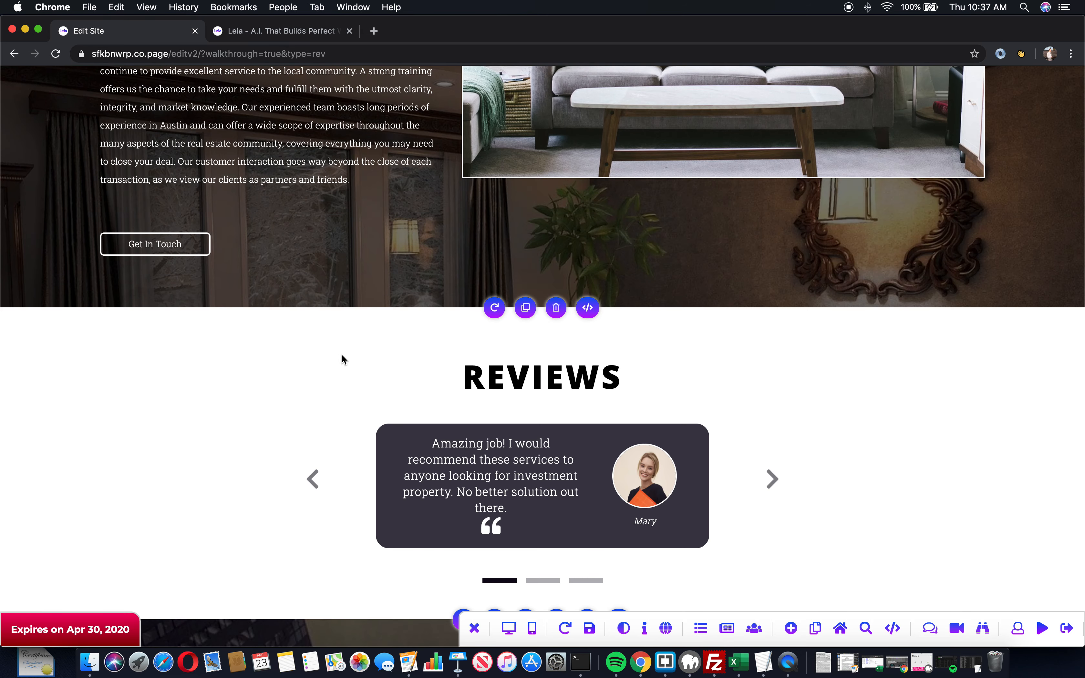
pyautogui.scroll(-8, 209, 369)
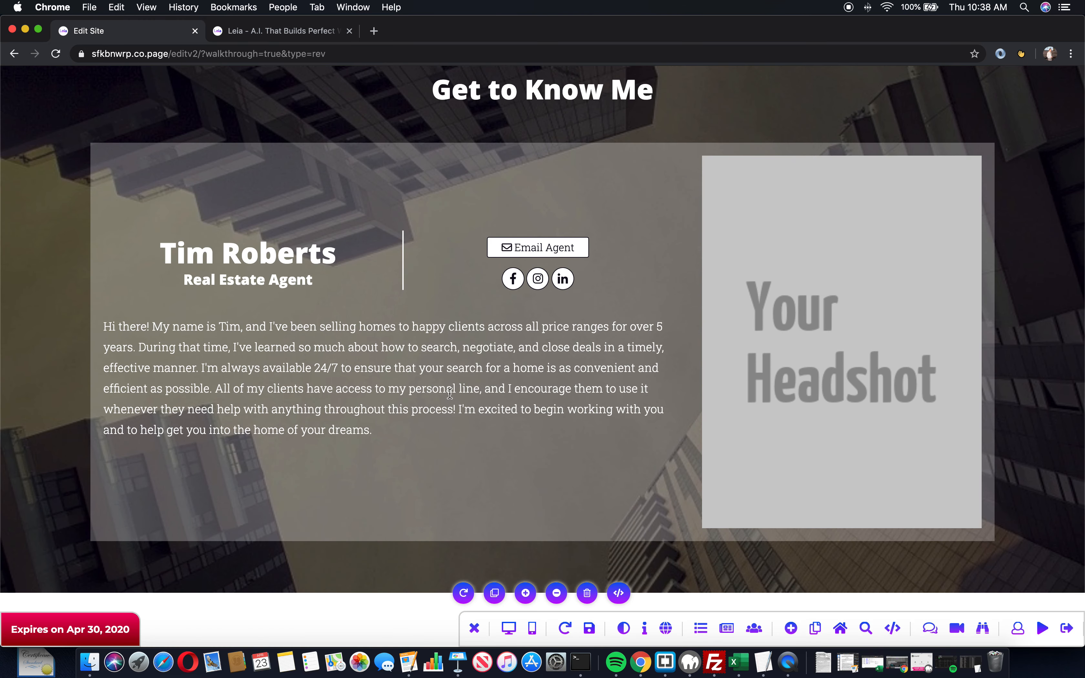
pyautogui.scroll(-9, 243, 291)
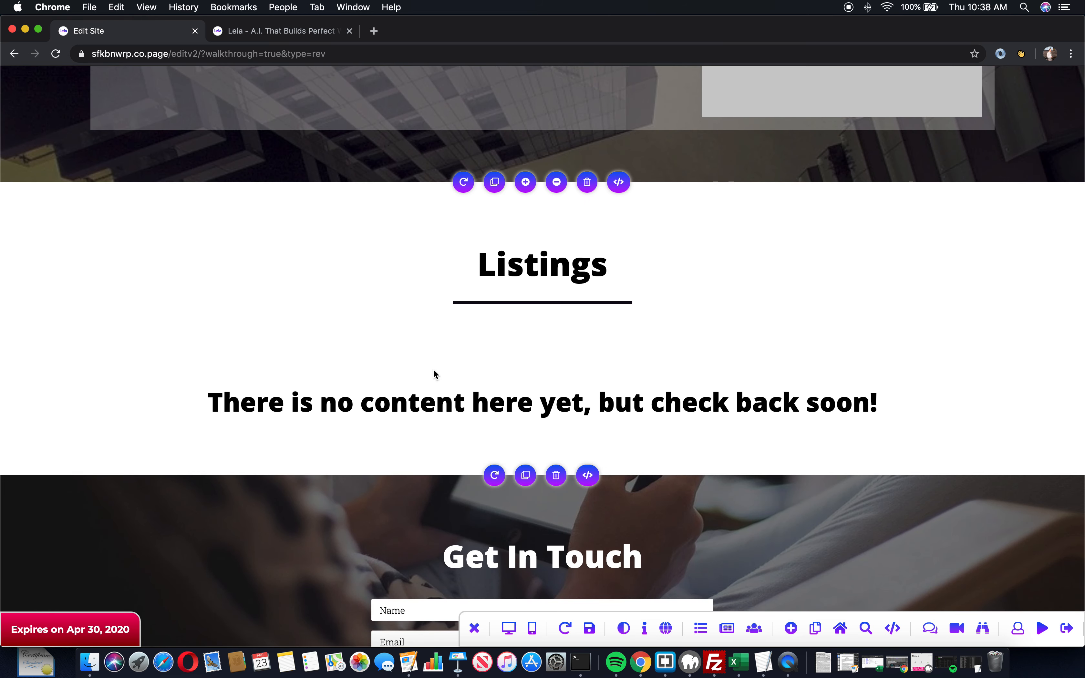
pyautogui.scroll(-7, 426, 372)
pyautogui.scroll(-4, 155, 409)
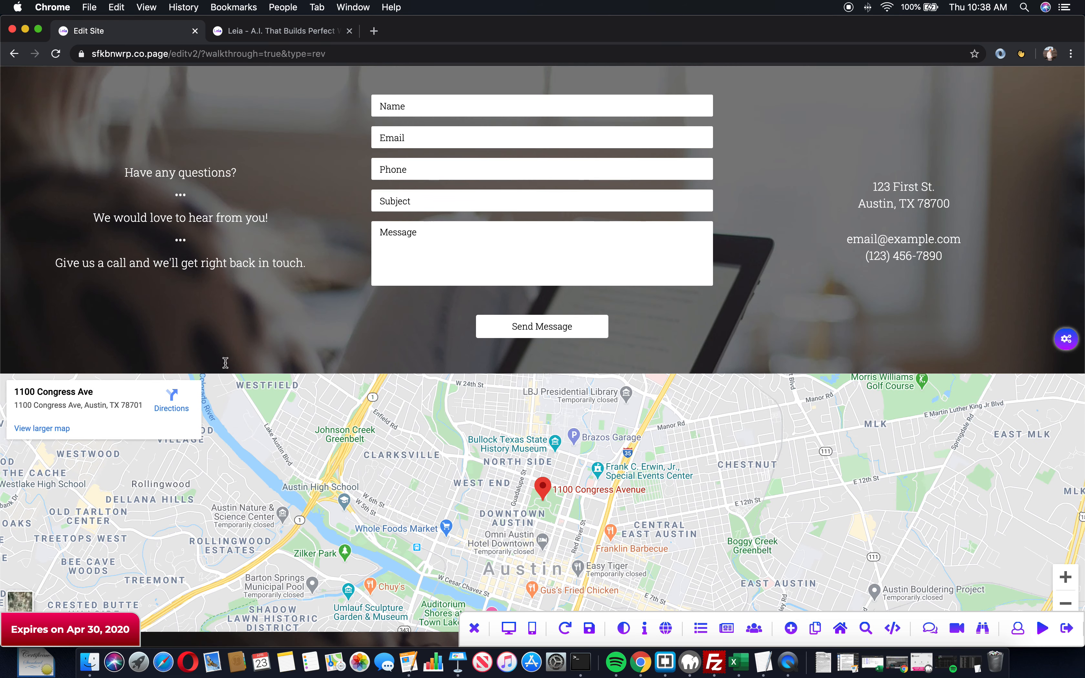
pyautogui.scroll(1, 376, 291)
pyautogui.scroll(20, 376, 288)
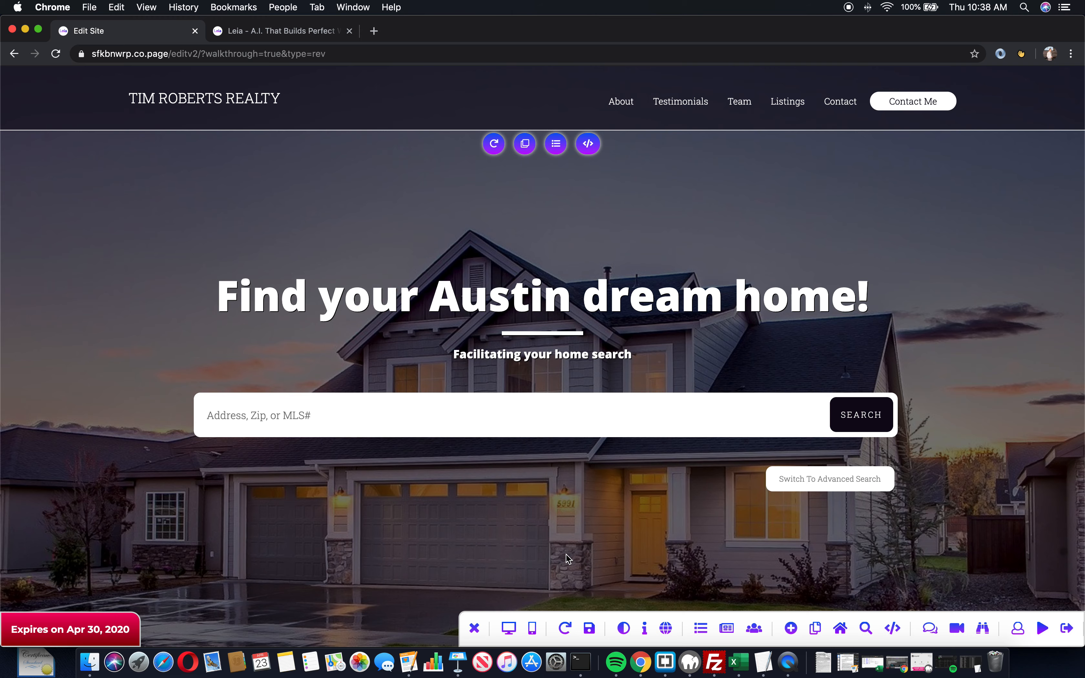
# Redesign the entire site and confirm replacing the current version.
pyautogui.click(567, 628)
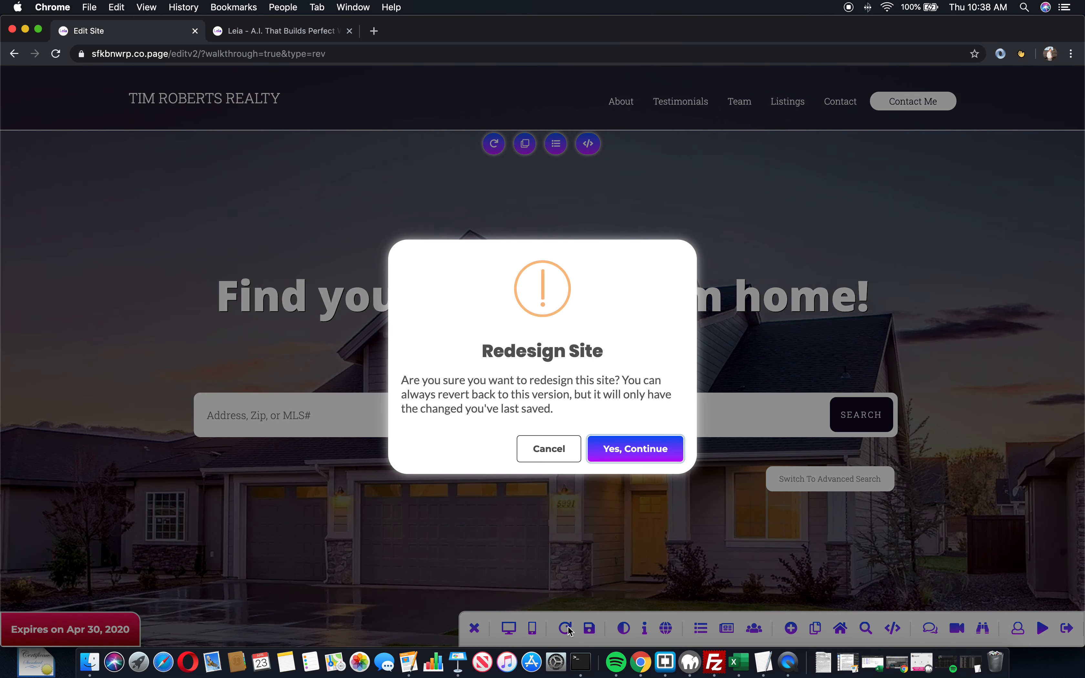
pyautogui.click(646, 449)
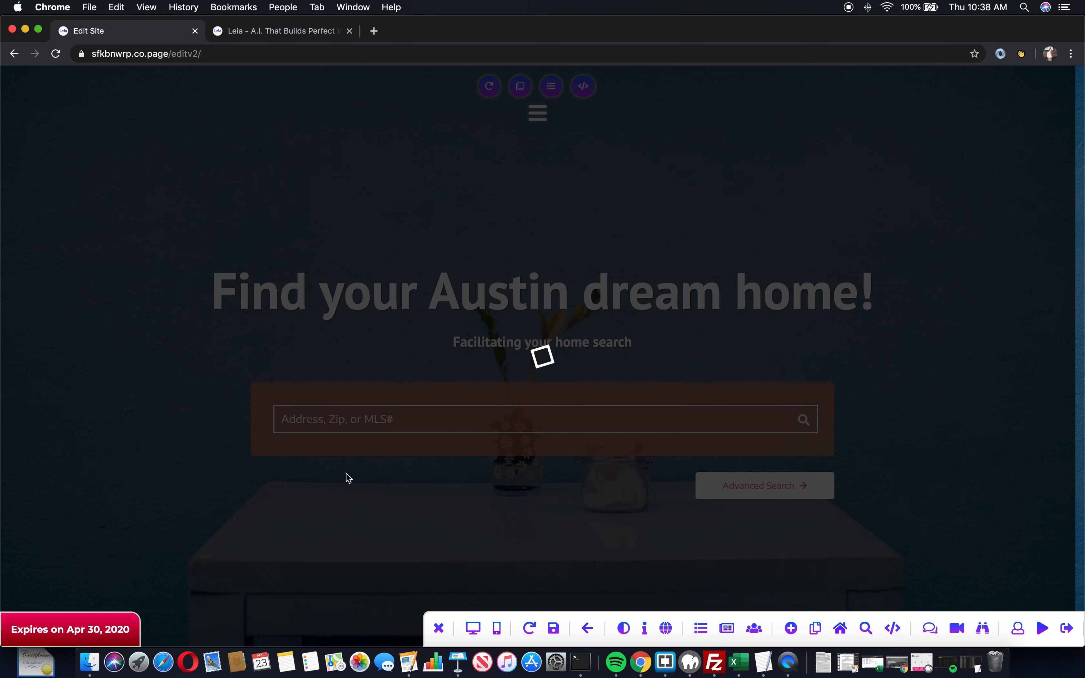
# Examine the redesigned site's hero, property listings, reviews and agent profile sections.
pyautogui.scroll(-10, 338, 474)
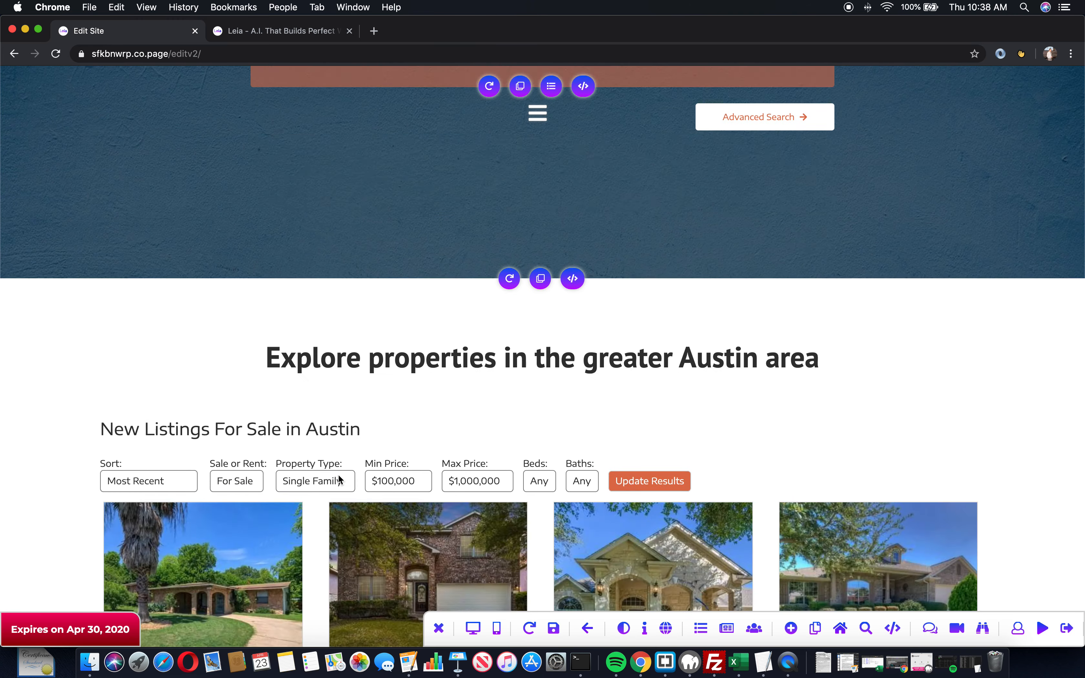
pyautogui.scroll(3, 339, 474)
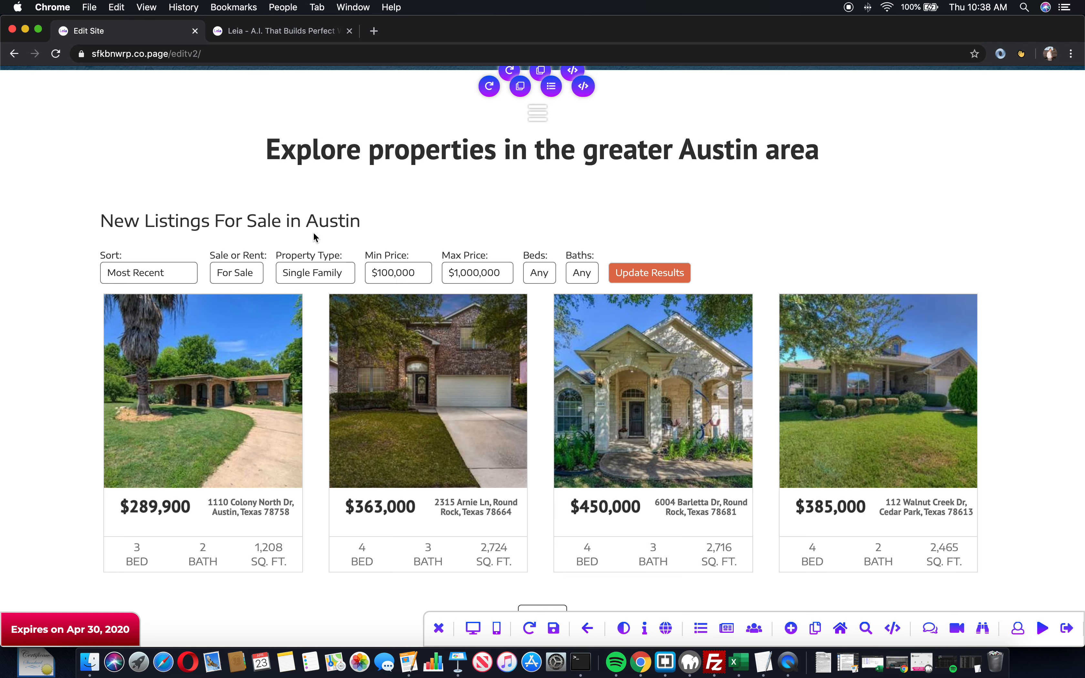
pyautogui.scroll(10, 304, 231)
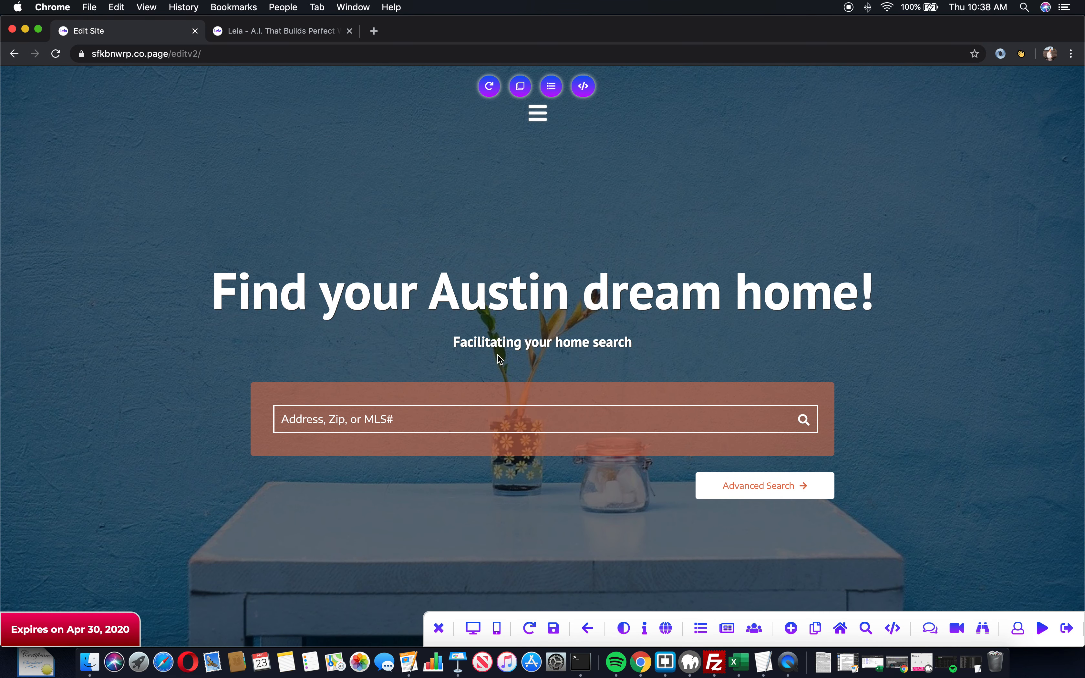
pyautogui.scroll(-10, 342, 256)
pyautogui.scroll(-15, 483, 220)
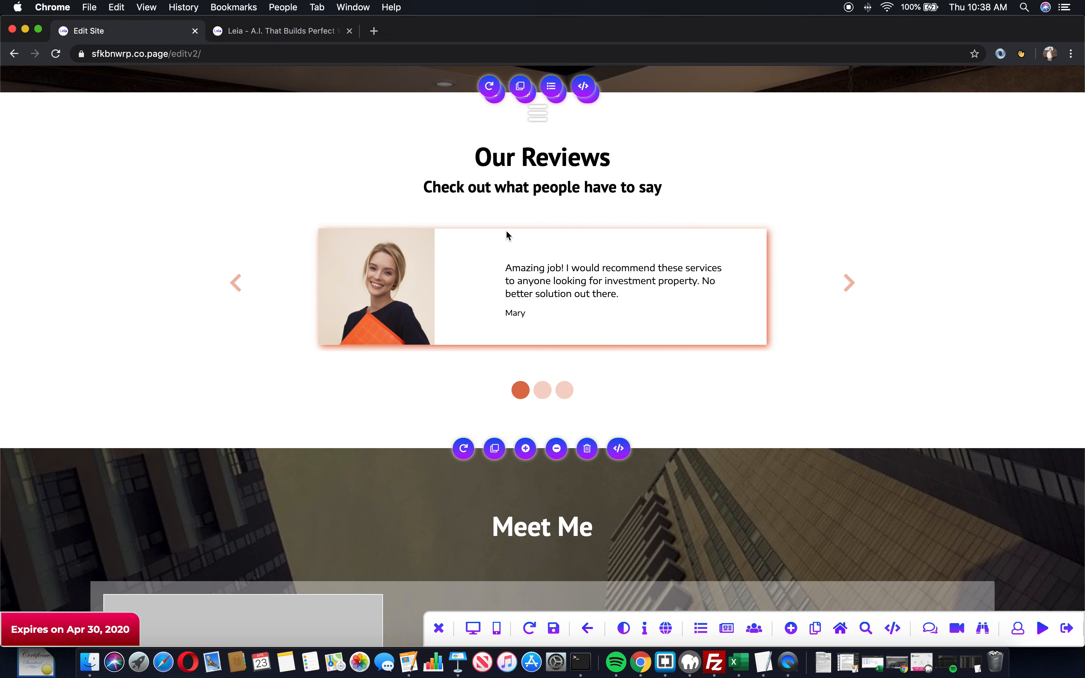
pyautogui.scroll(20, 344, 231)
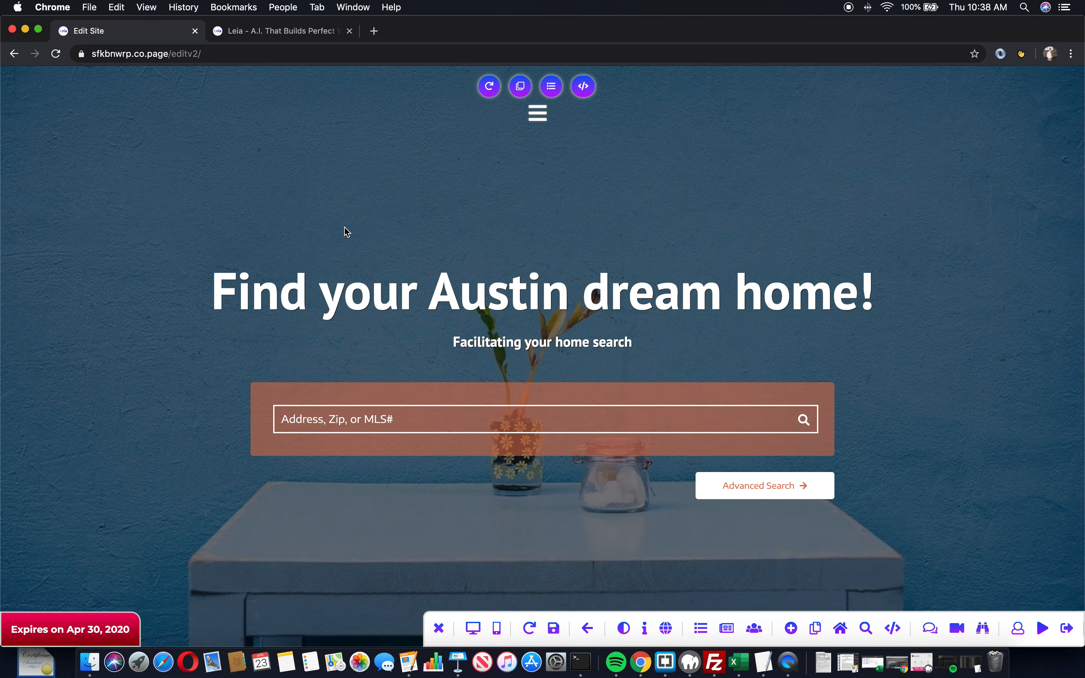
pyautogui.scroll(-20, 346, 341)
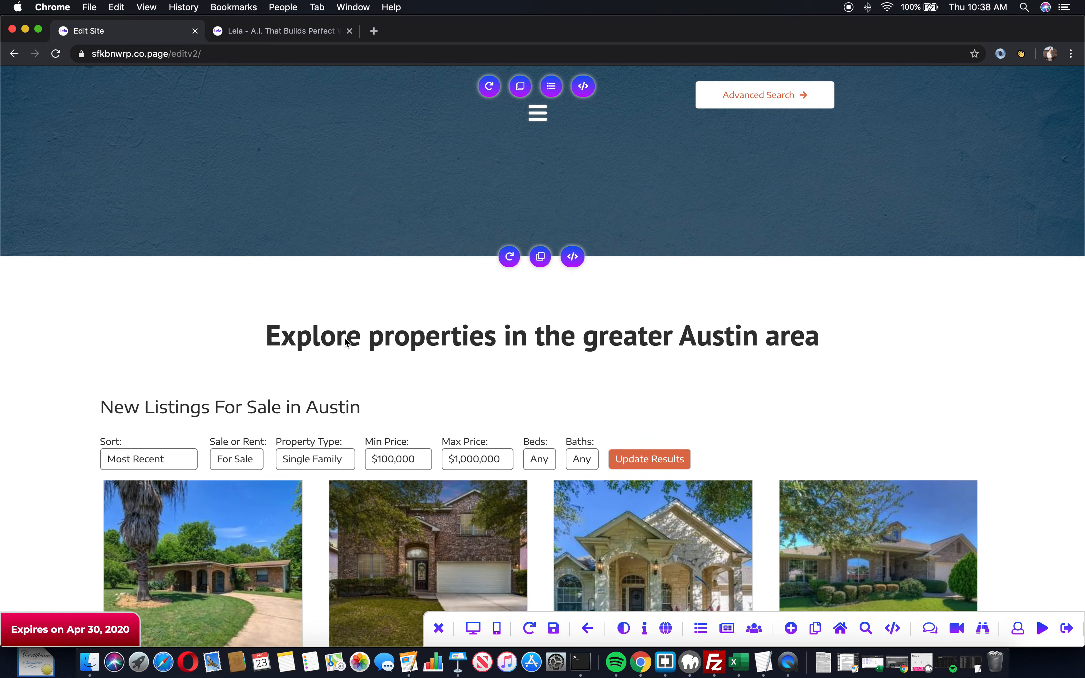
pyautogui.scroll(-5, 345, 334)
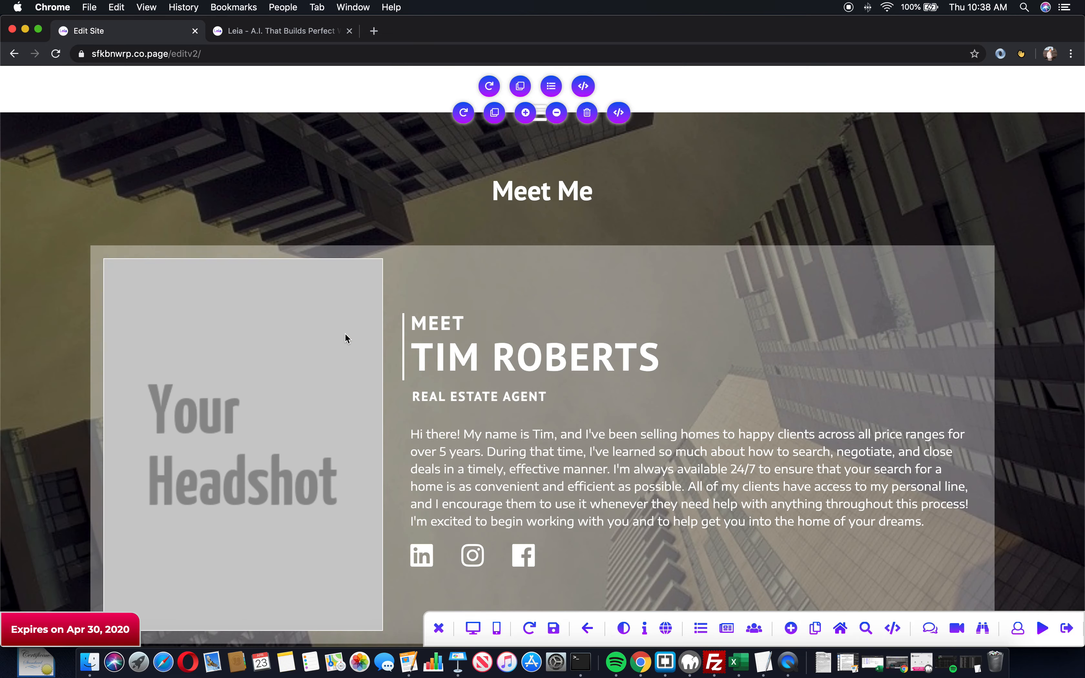
# Regenerate the hero section's design until the headline is left of a compact property search box, and save the changes.
pyautogui.scroll(20, 346, 334)
pyautogui.scroll(-3, 345, 334)
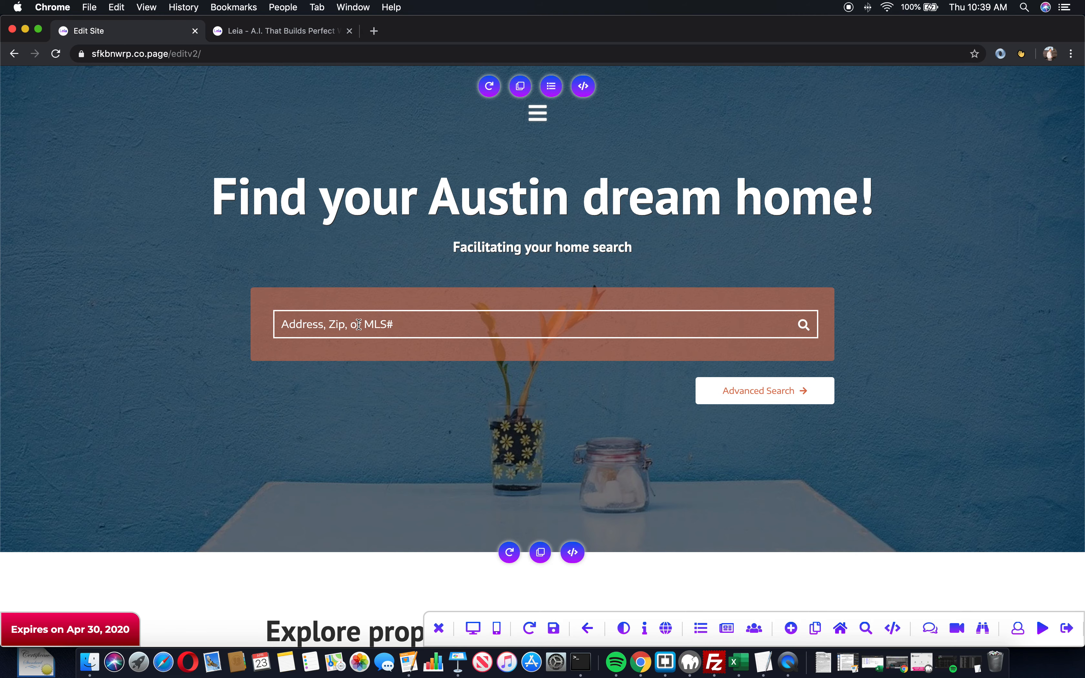
pyautogui.click(506, 553)
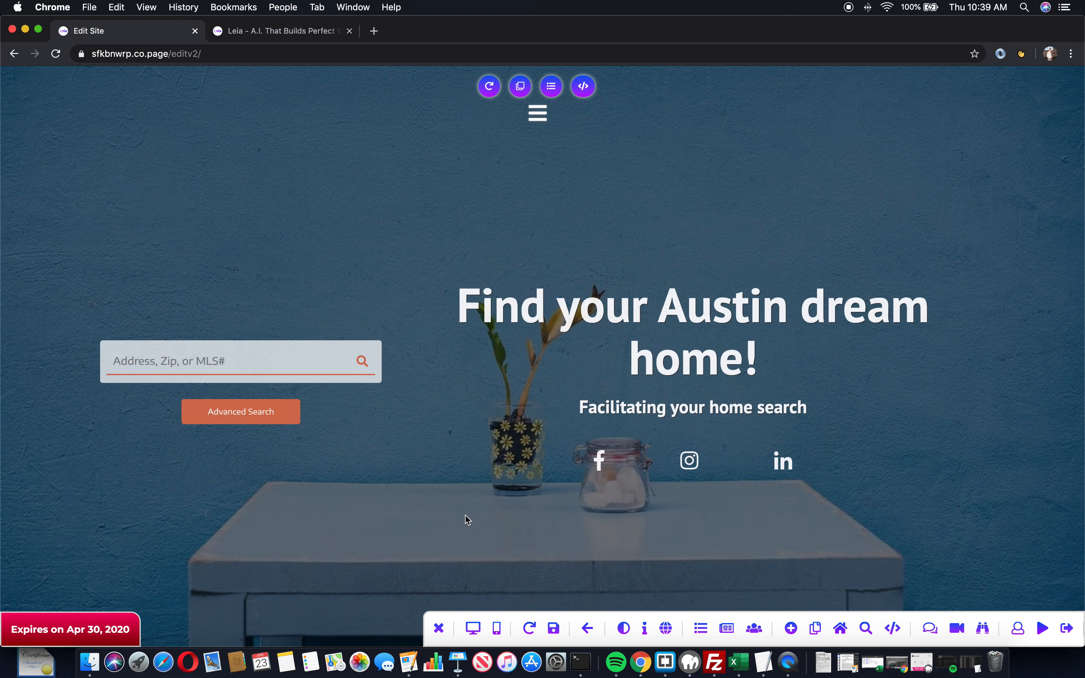
pyautogui.scroll(-5, 498, 407)
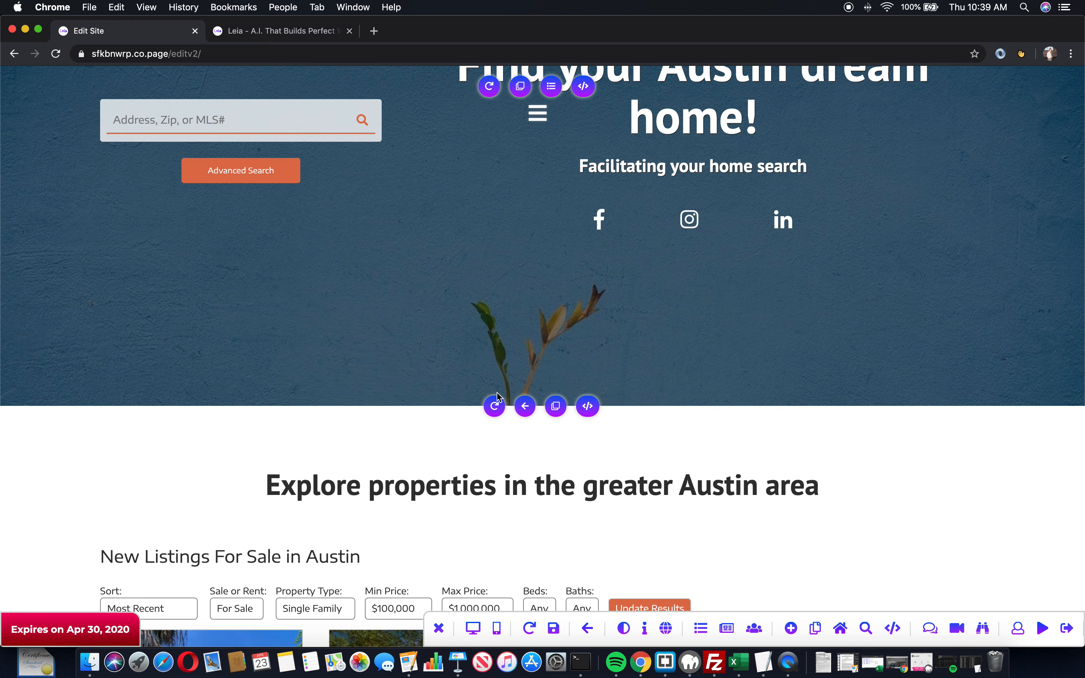
pyautogui.click(496, 406)
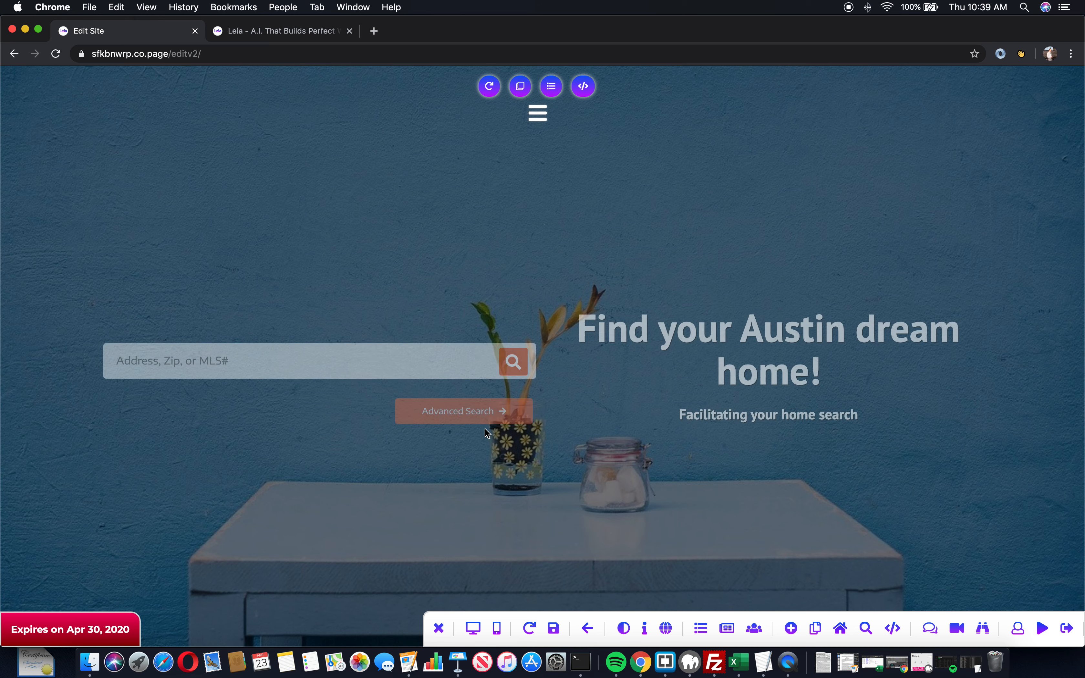
pyautogui.click(495, 501)
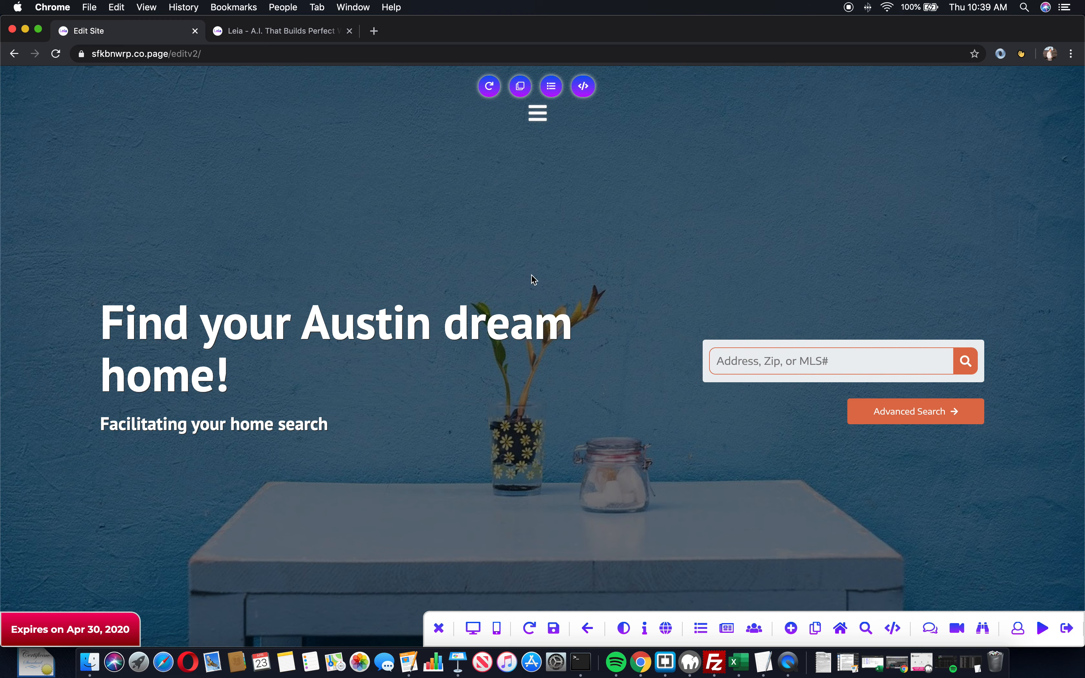
pyautogui.click(554, 629)
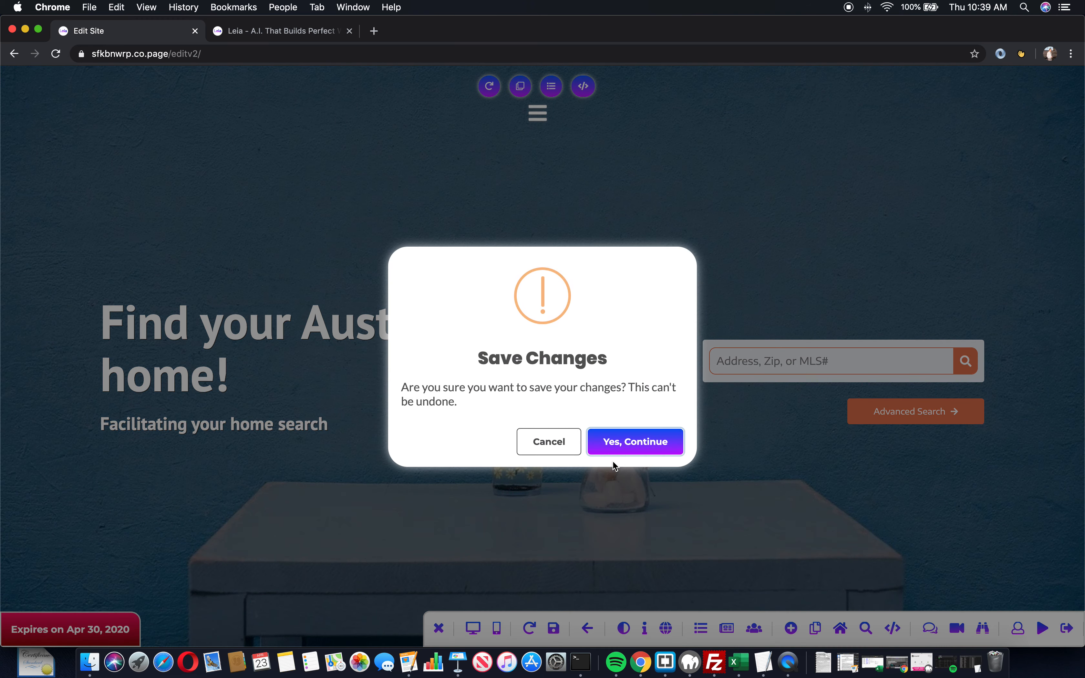
pyautogui.click(628, 444)
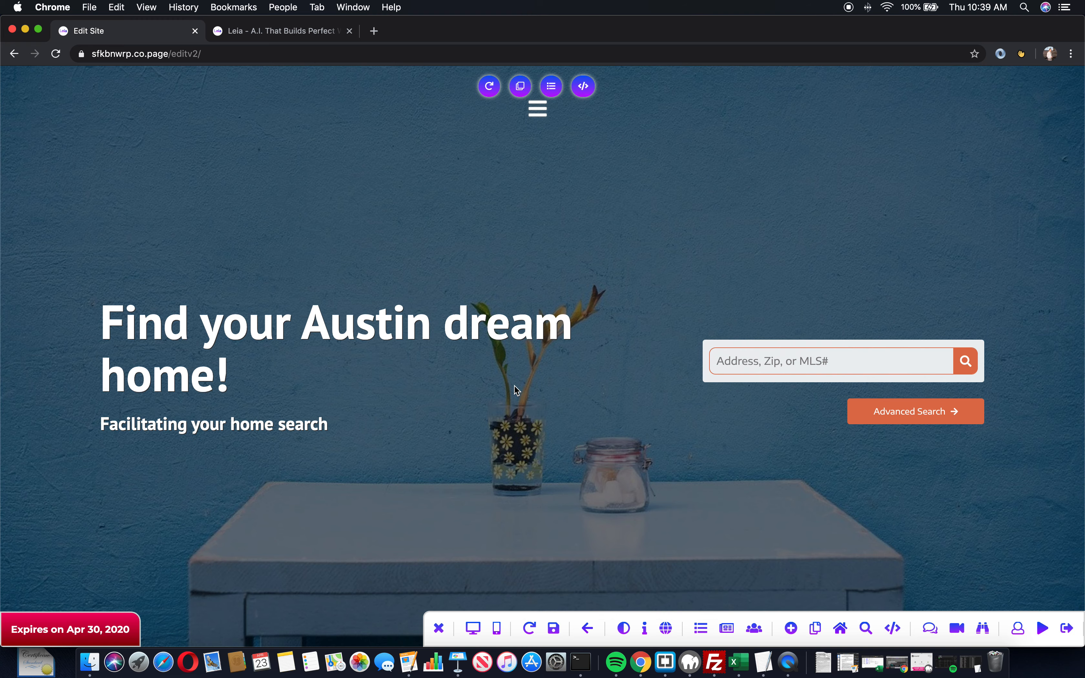
# Review the saved page, comparing the hero's property search with the new listings and their filters.
pyautogui.scroll(-8, 514, 385)
pyautogui.scroll(-3, 514, 389)
pyautogui.scroll(10, 449, 431)
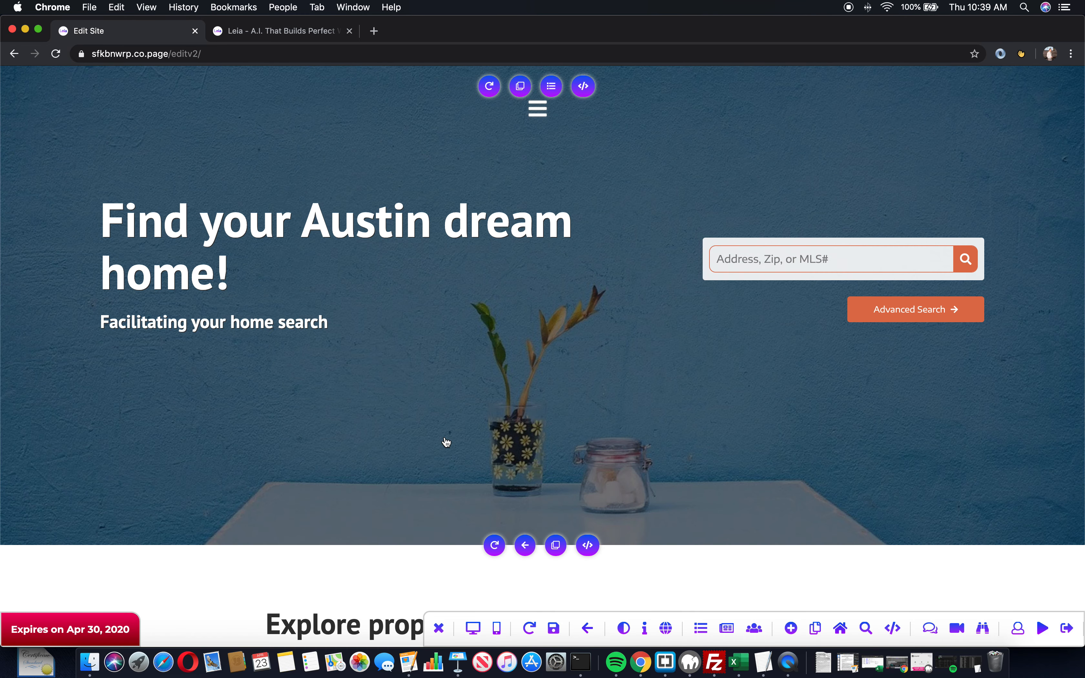
pyautogui.scroll(-5, 499, 480)
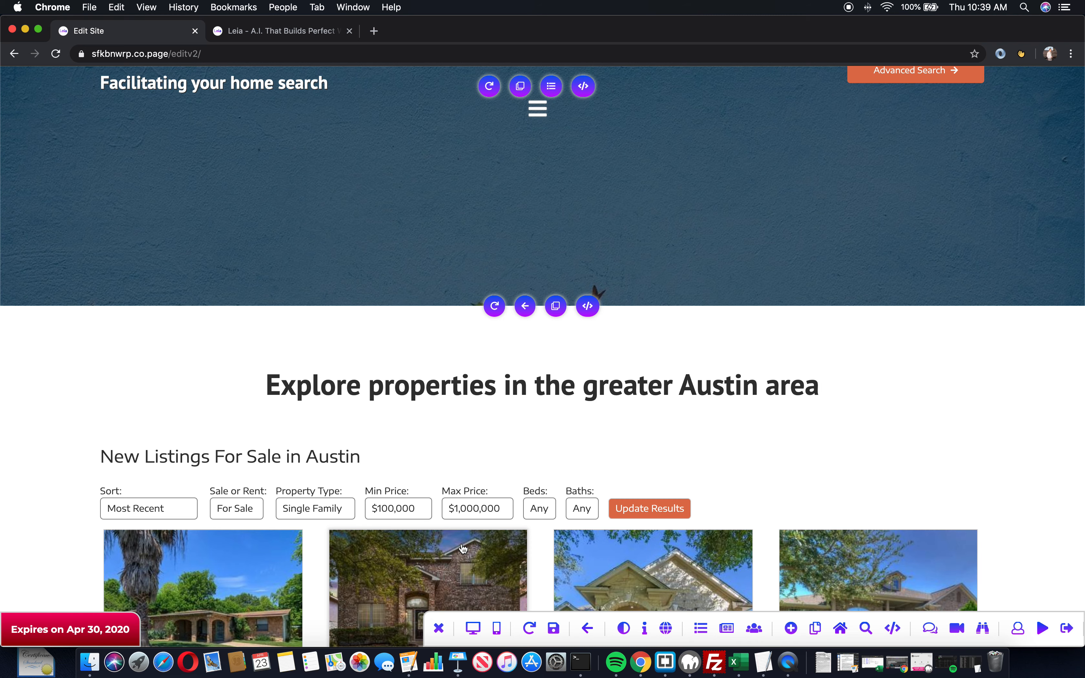
pyautogui.scroll(5, 463, 548)
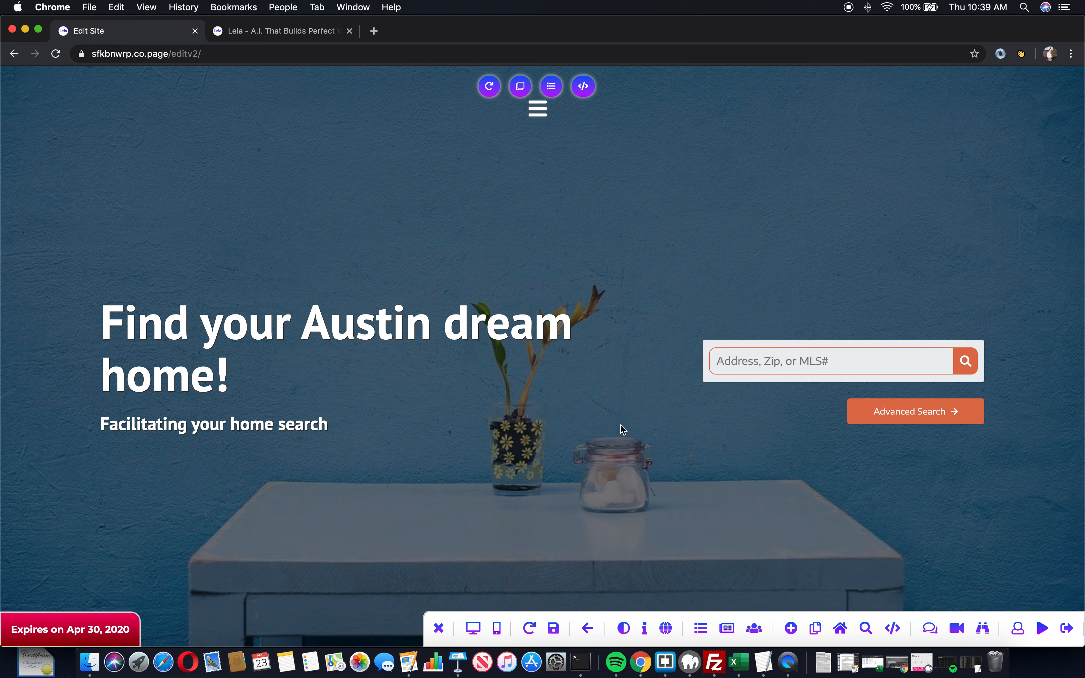
pyautogui.scroll(-10, 600, 438)
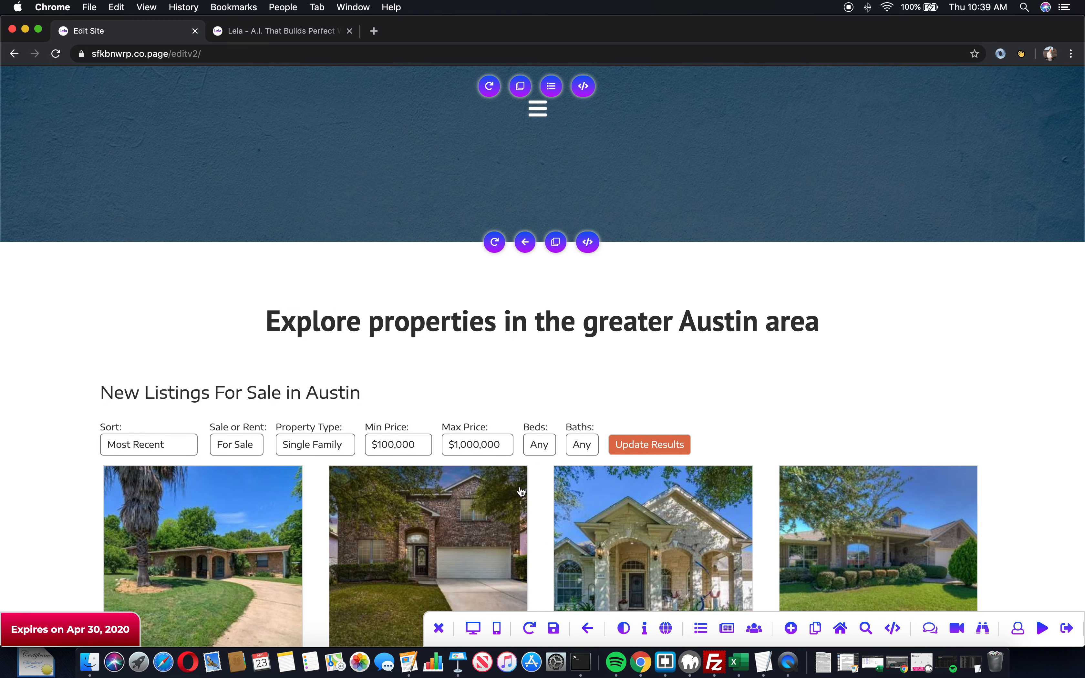
pyautogui.scroll(-6, 477, 516)
pyautogui.scroll(15, 477, 517)
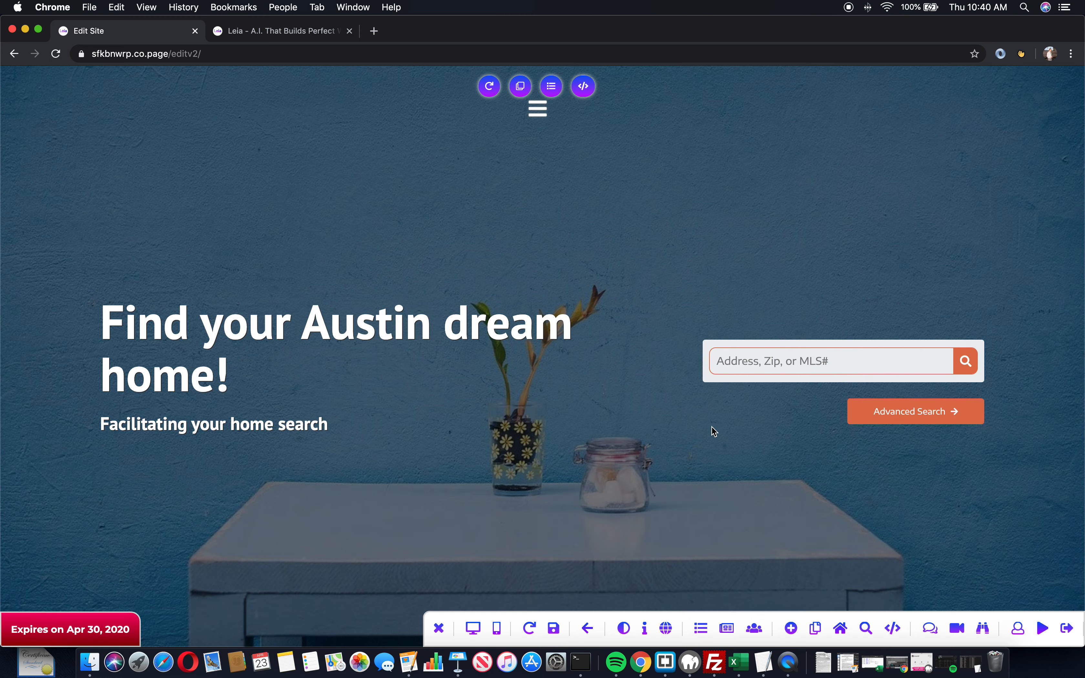
# Show the hero's advanced property search options, and switch back to the basic search input.
pyautogui.click(915, 412)
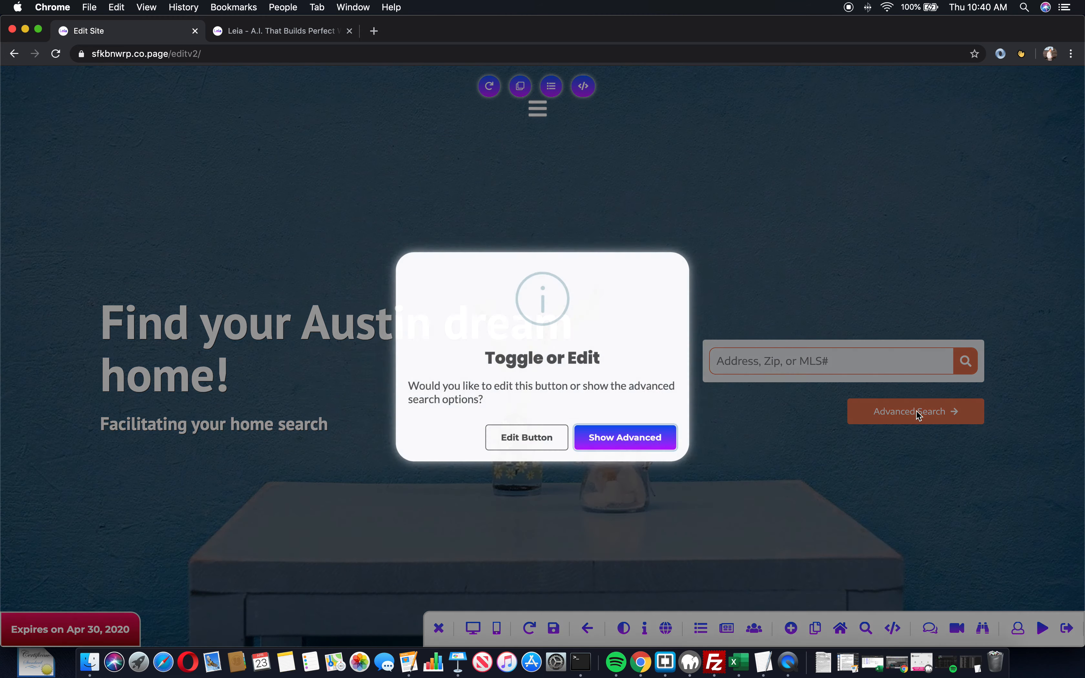
pyautogui.click(652, 443)
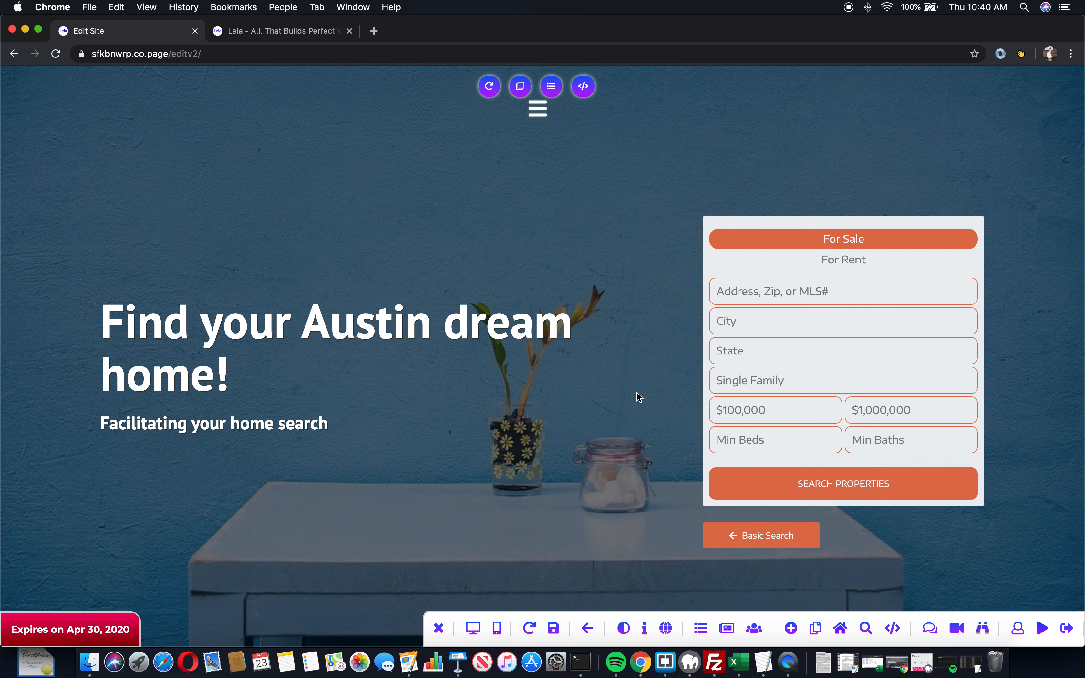
pyautogui.click(761, 539)
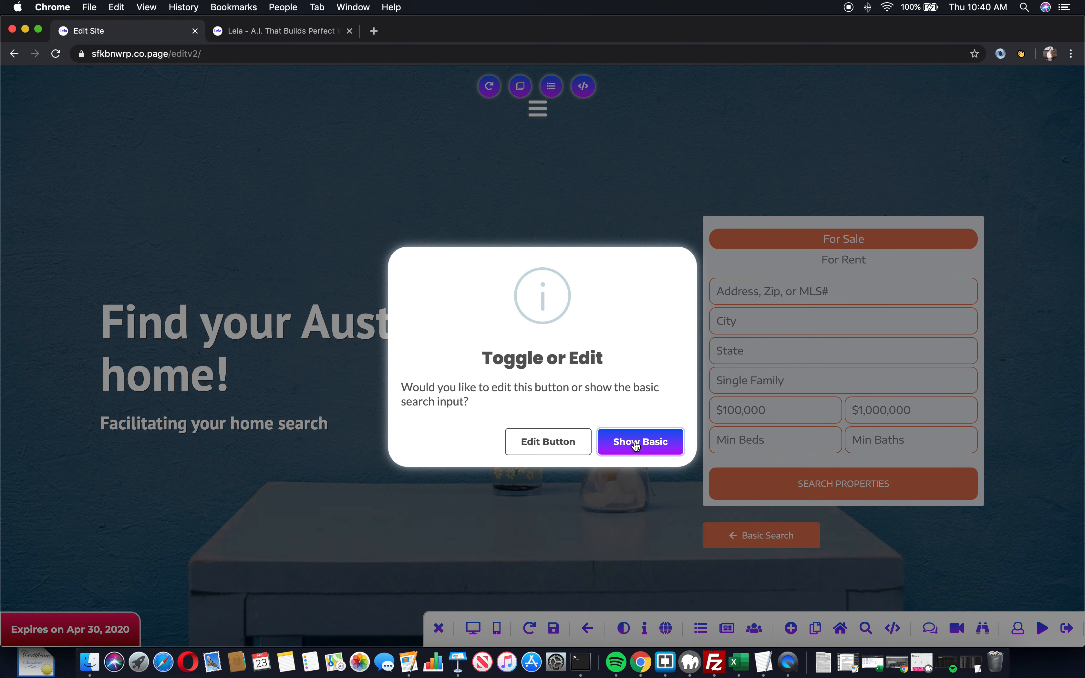
pyautogui.click(637, 445)
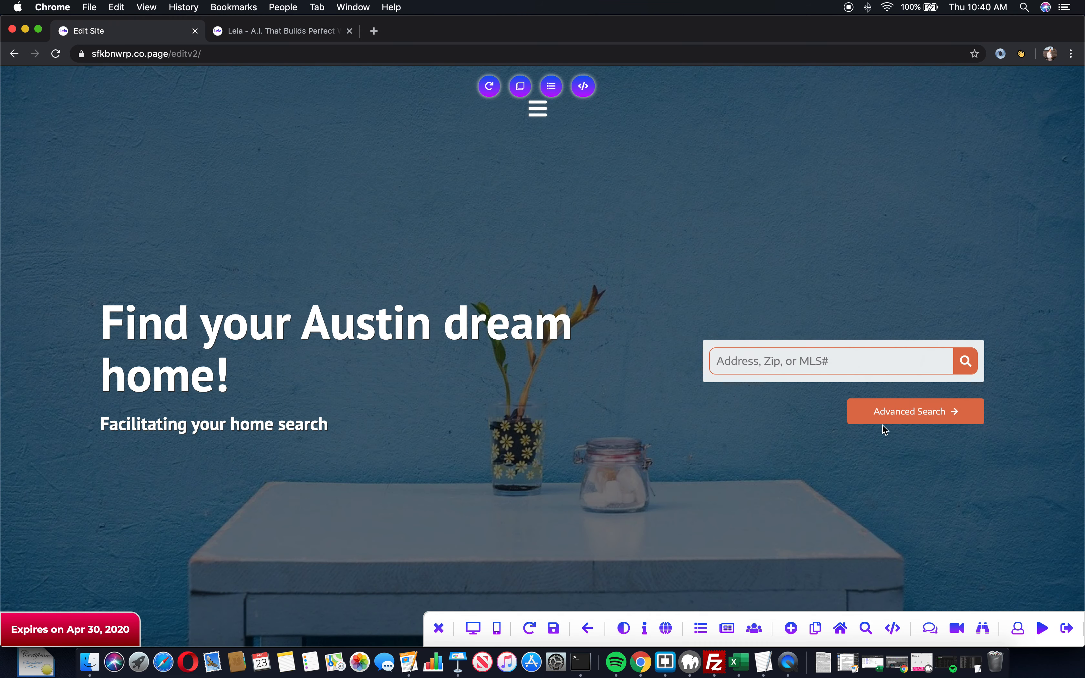
# Examine the page's property listings, reviews, agent profile, contact form and map, and return to the hero.
pyautogui.scroll(-10, 806, 412)
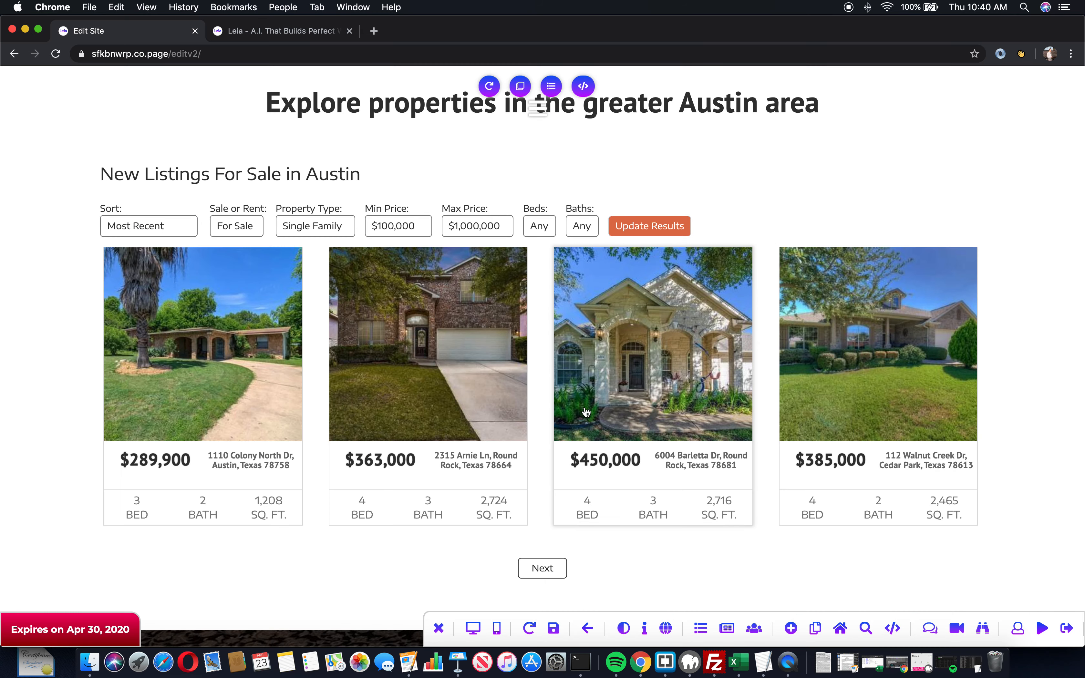
pyautogui.scroll(-15, 665, 228)
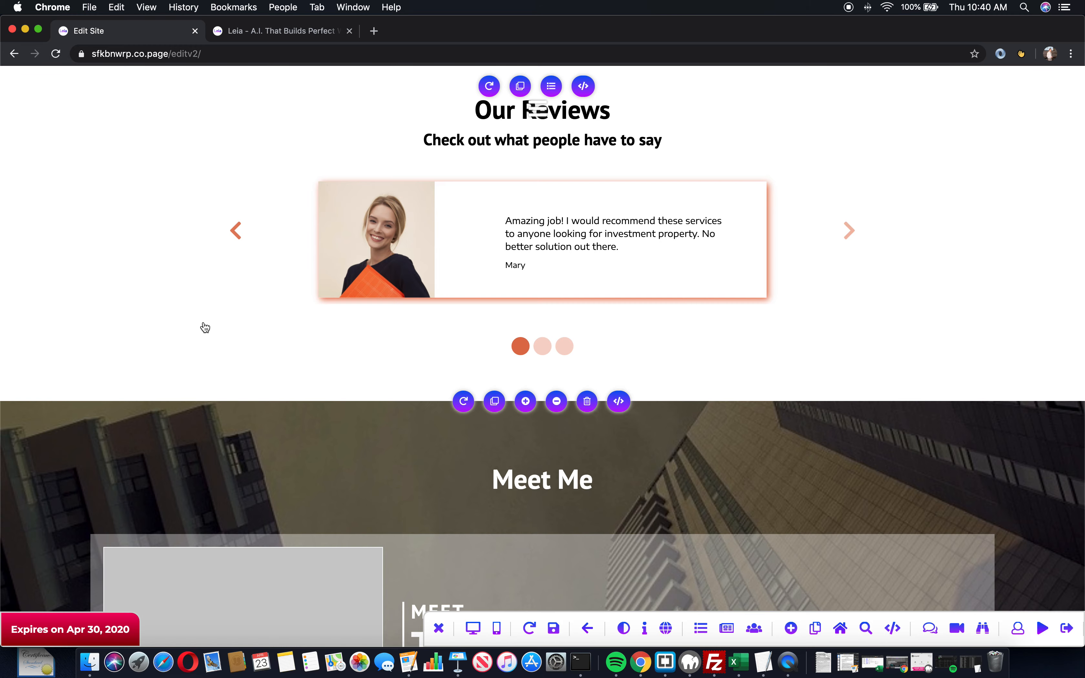
pyautogui.scroll(-15, 208, 334)
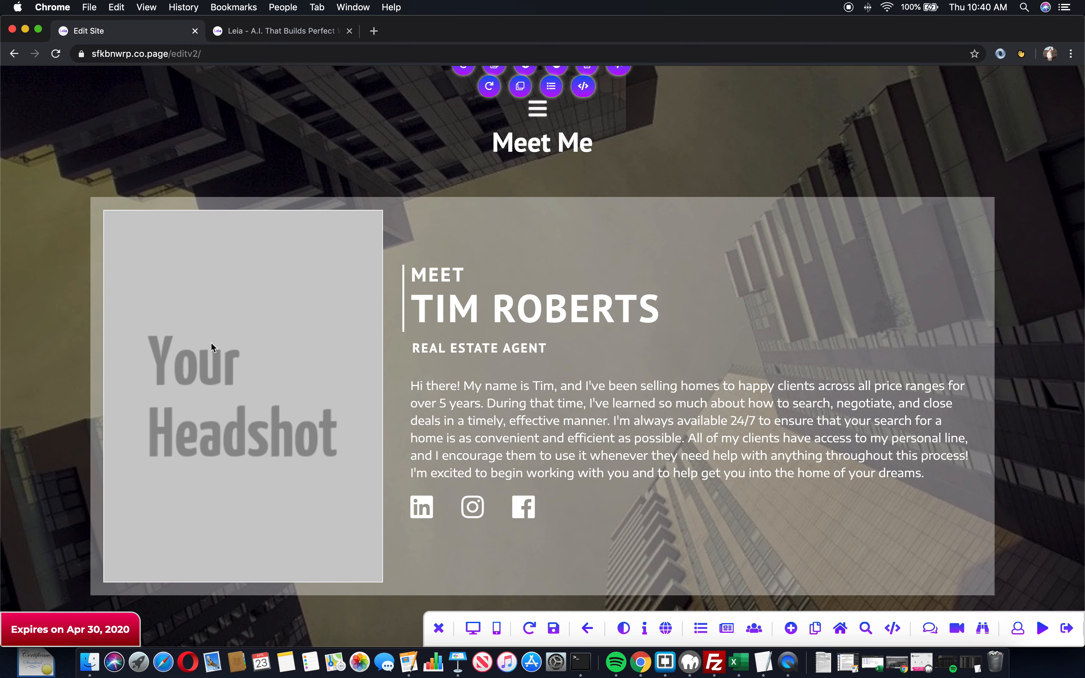
pyautogui.scroll(-10, 210, 345)
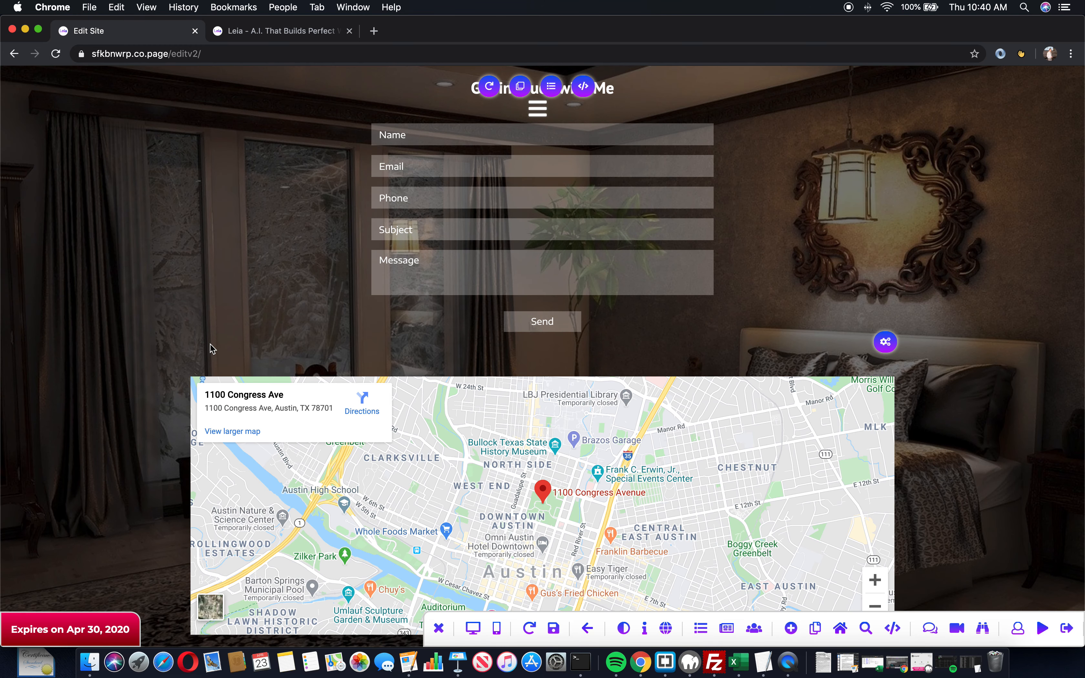
pyautogui.scroll(-3, 210, 344)
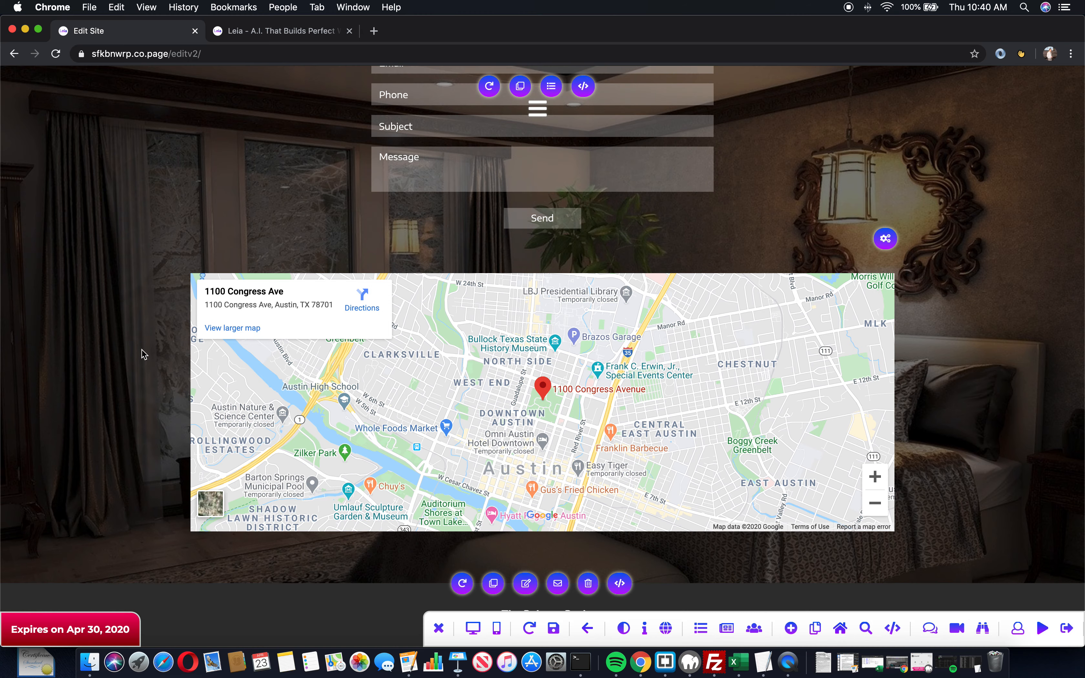
pyautogui.scroll(5, 142, 350)
pyautogui.scroll(20, 142, 350)
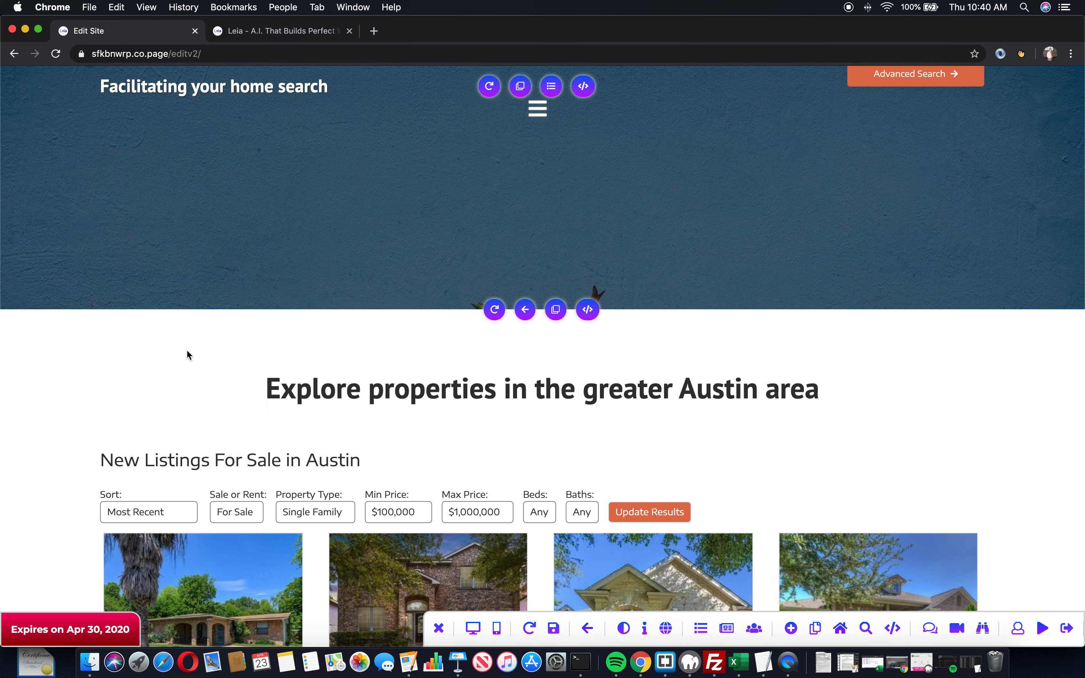
pyautogui.scroll(7, 437, 360)
pyautogui.scroll(-5, 717, 358)
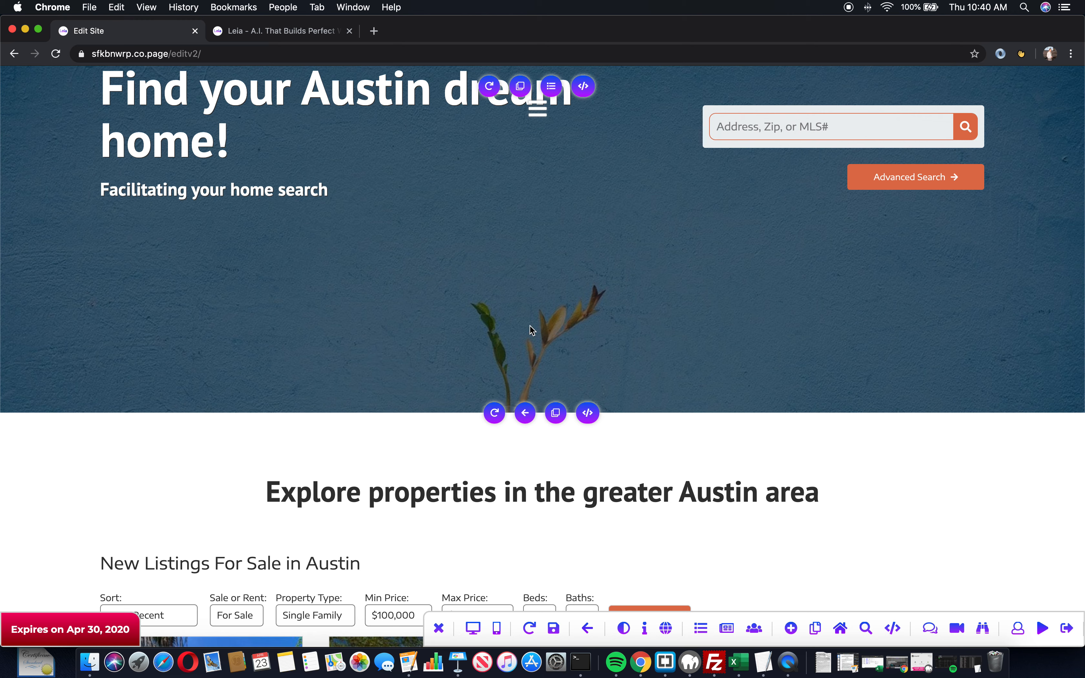
# Try several random main colors for the page.
pyautogui.click(622, 629)
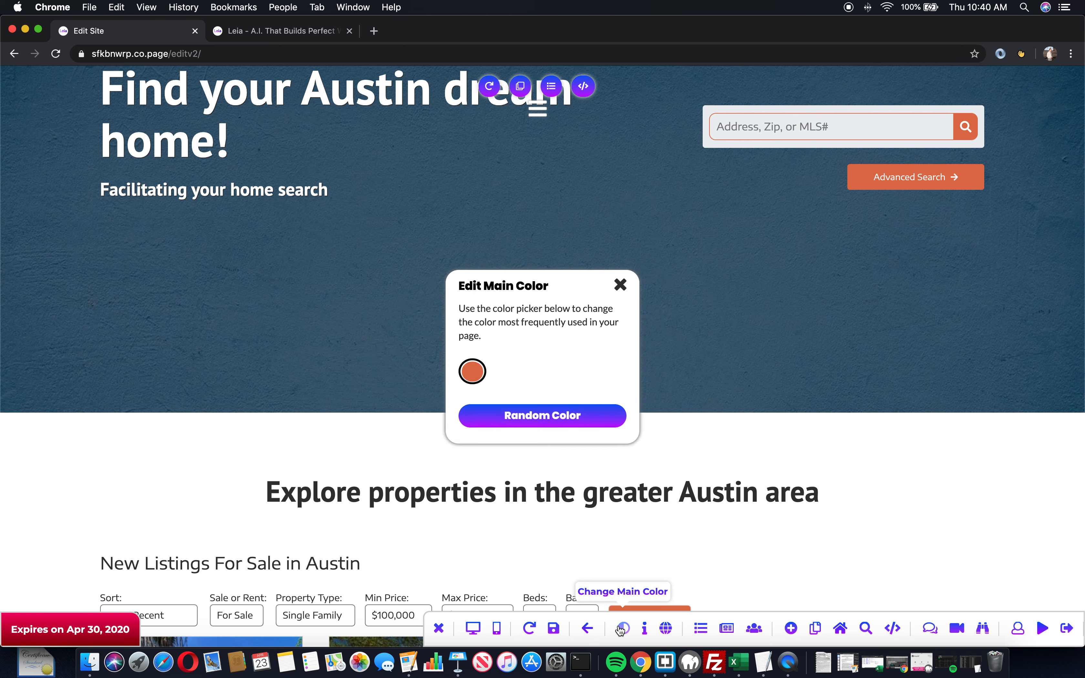
pyautogui.click(524, 424)
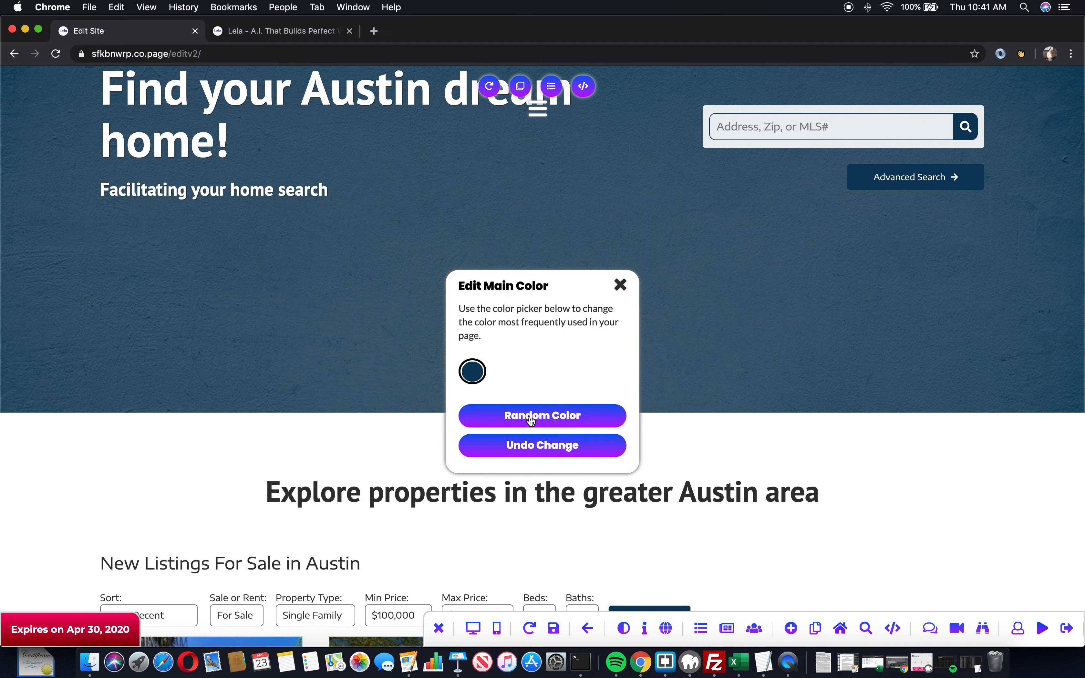
pyautogui.click(531, 420)
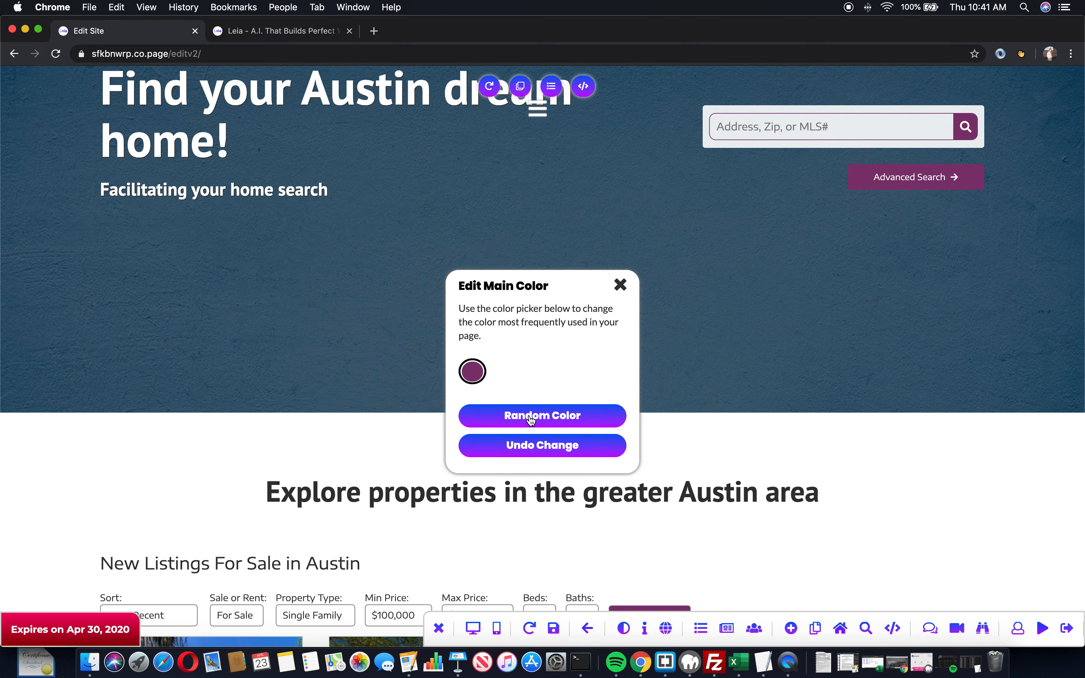
pyautogui.click(531, 417)
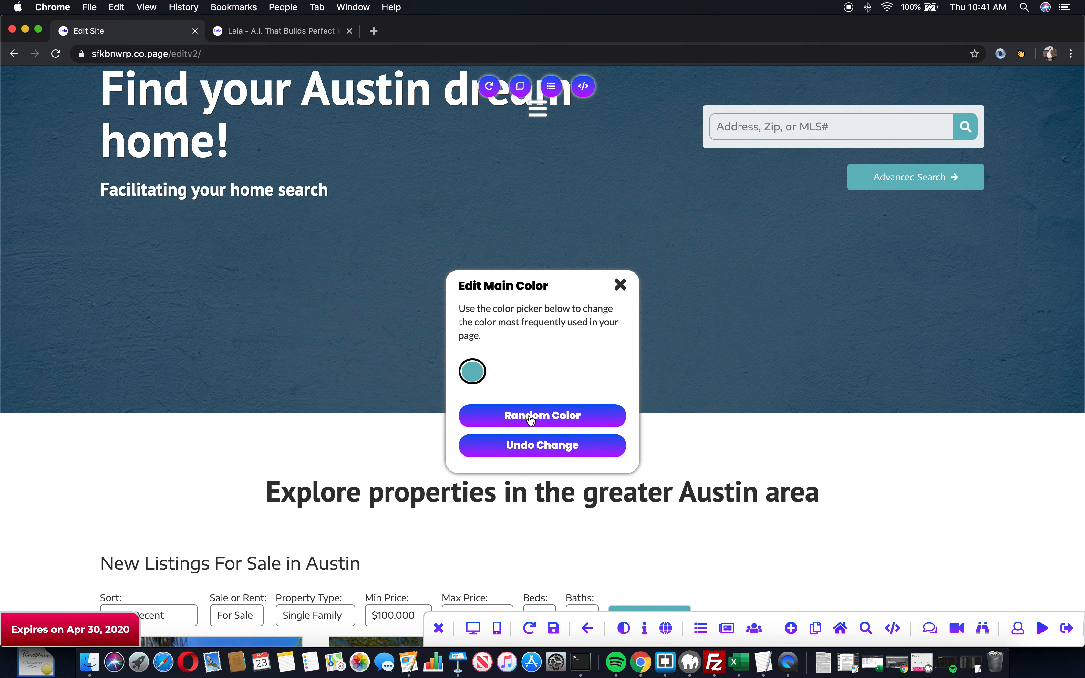
pyautogui.click(531, 420)
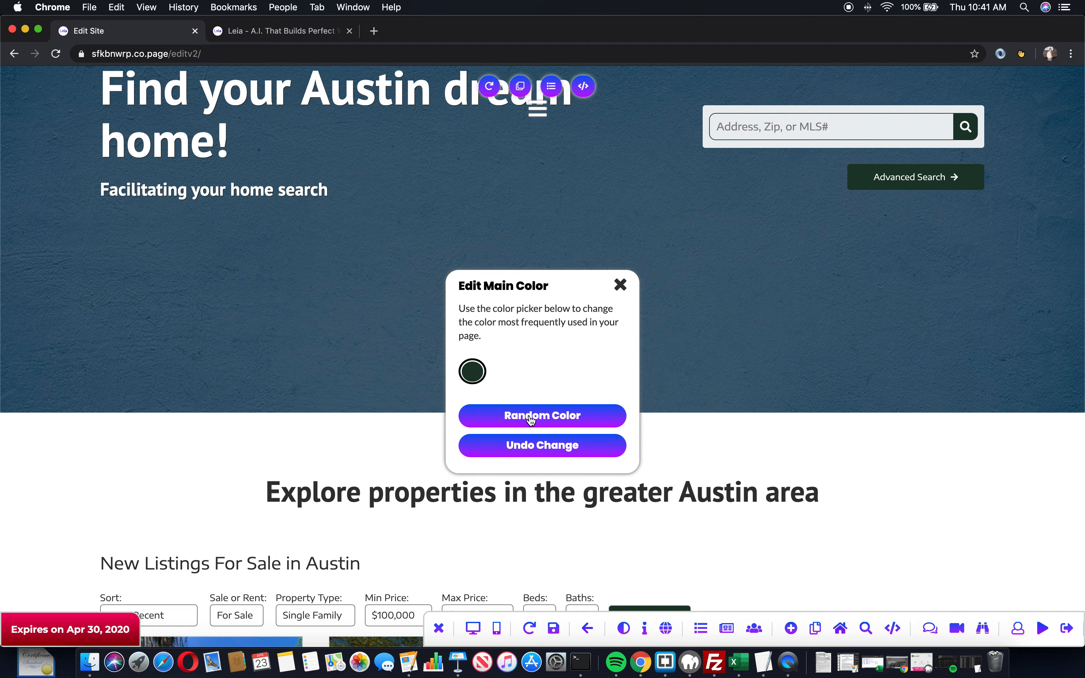
pyautogui.click(531, 418)
pyautogui.click(529, 418)
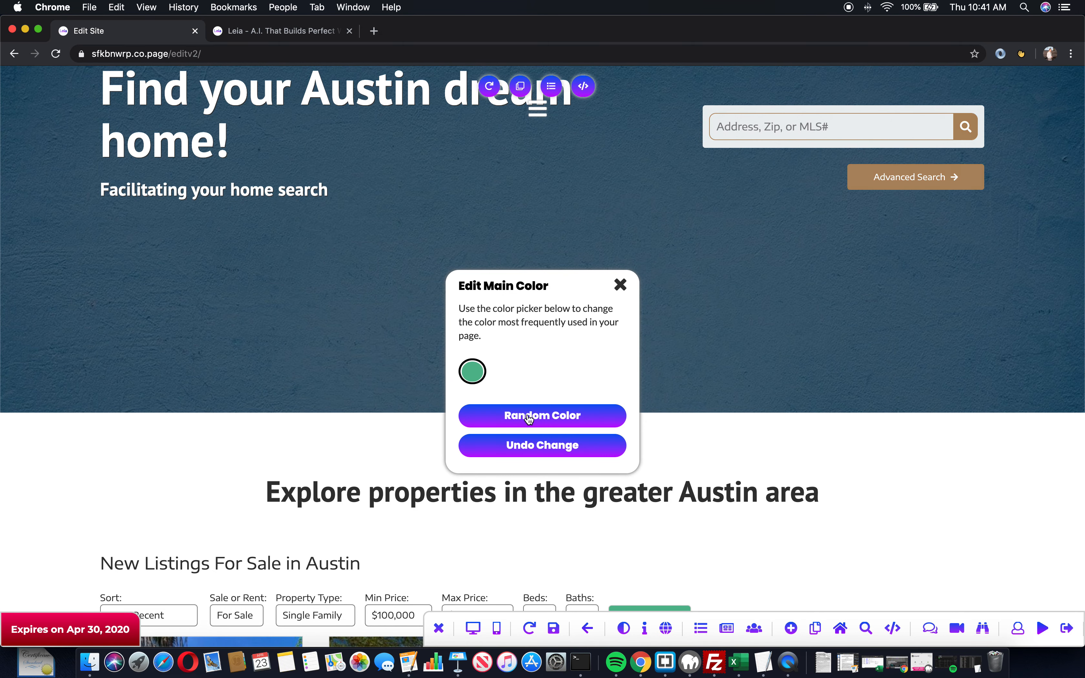
# Try a custom red as the page's main color, and undo the color change.
pyautogui.click(473, 371)
pyautogui.moveTo(147, 295); pyautogui.dragTo(194, 334)
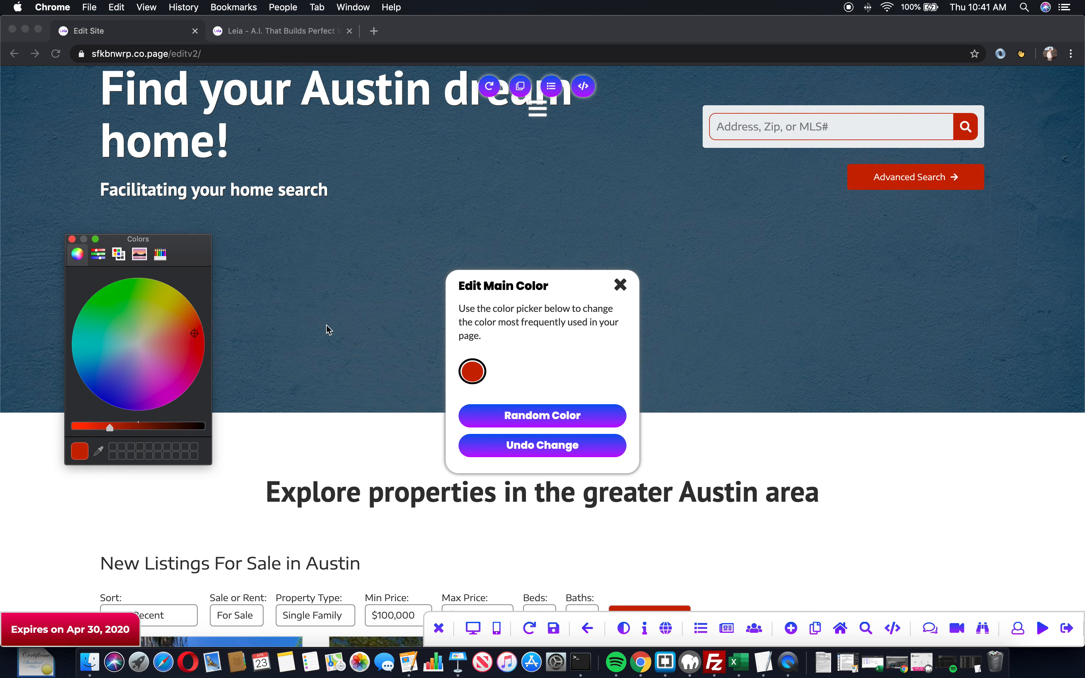
pyautogui.click(72, 239)
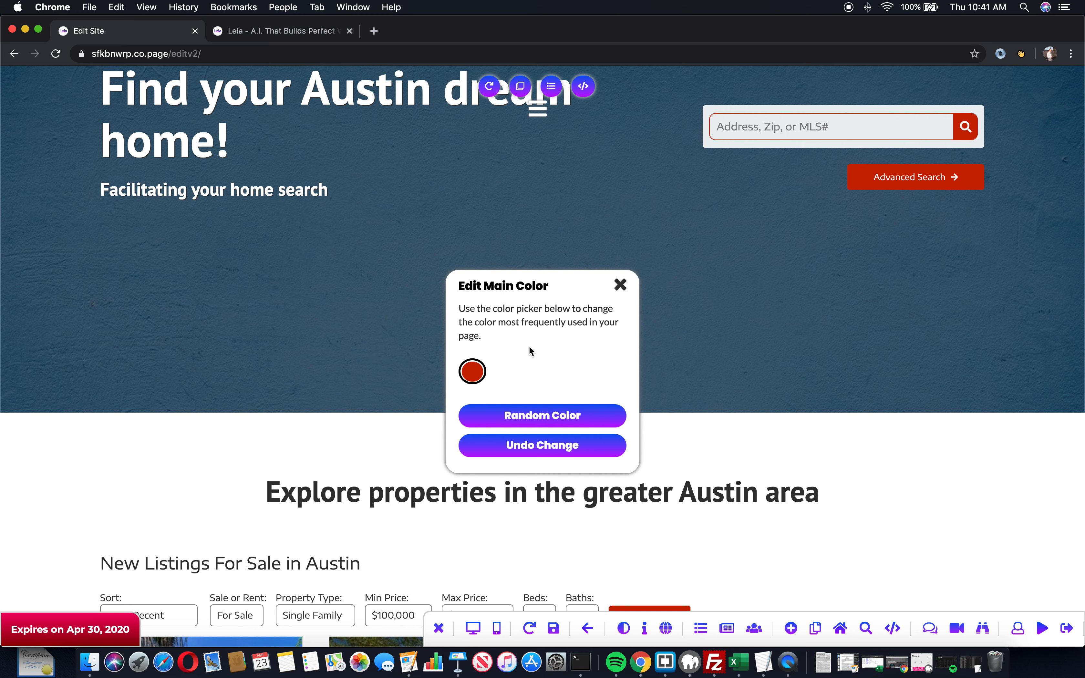
pyautogui.click(543, 449)
pyautogui.click(620, 284)
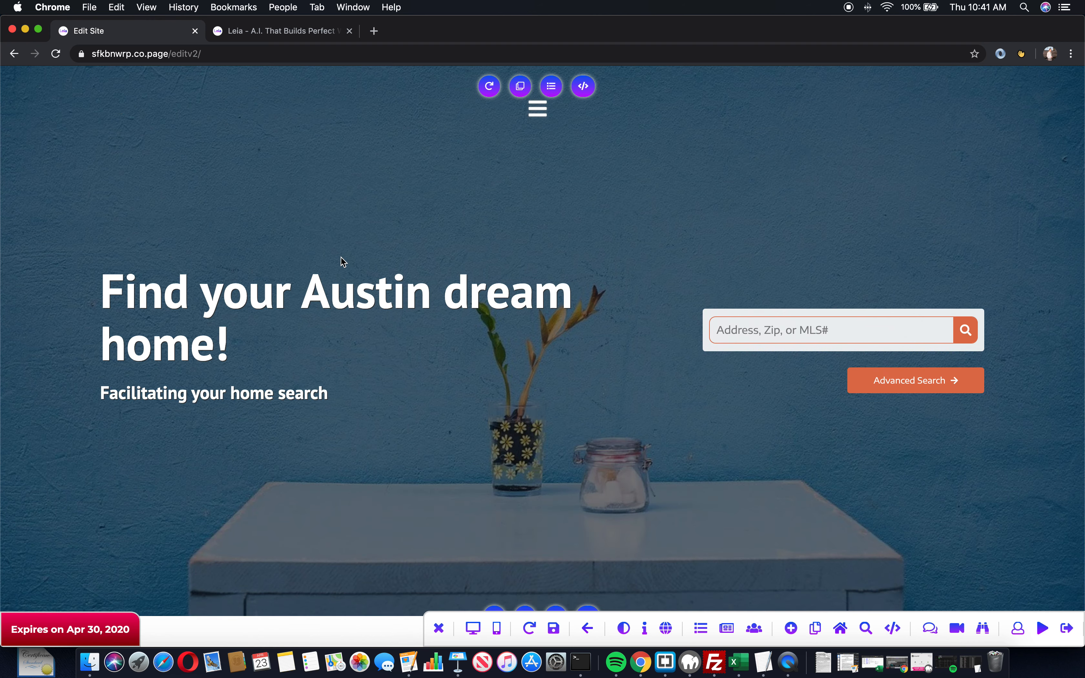
# Change the listings section's main heading text to "Explore properties in the greater Austin type stuff in".
pyautogui.scroll(-5, 179, 336)
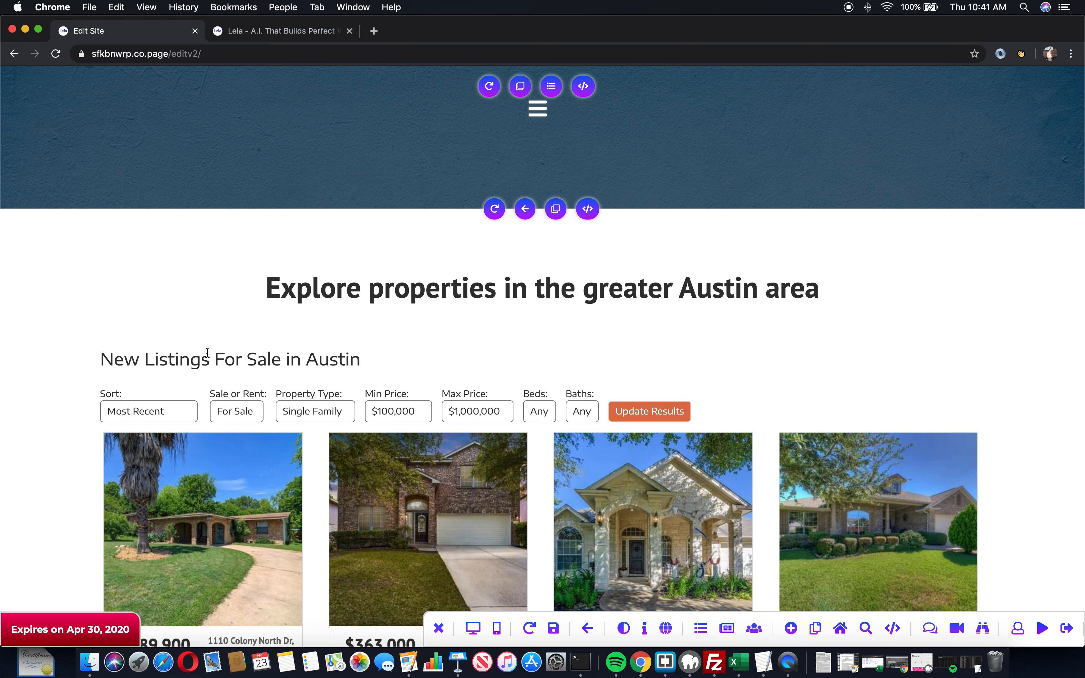
pyautogui.click(499, 287)
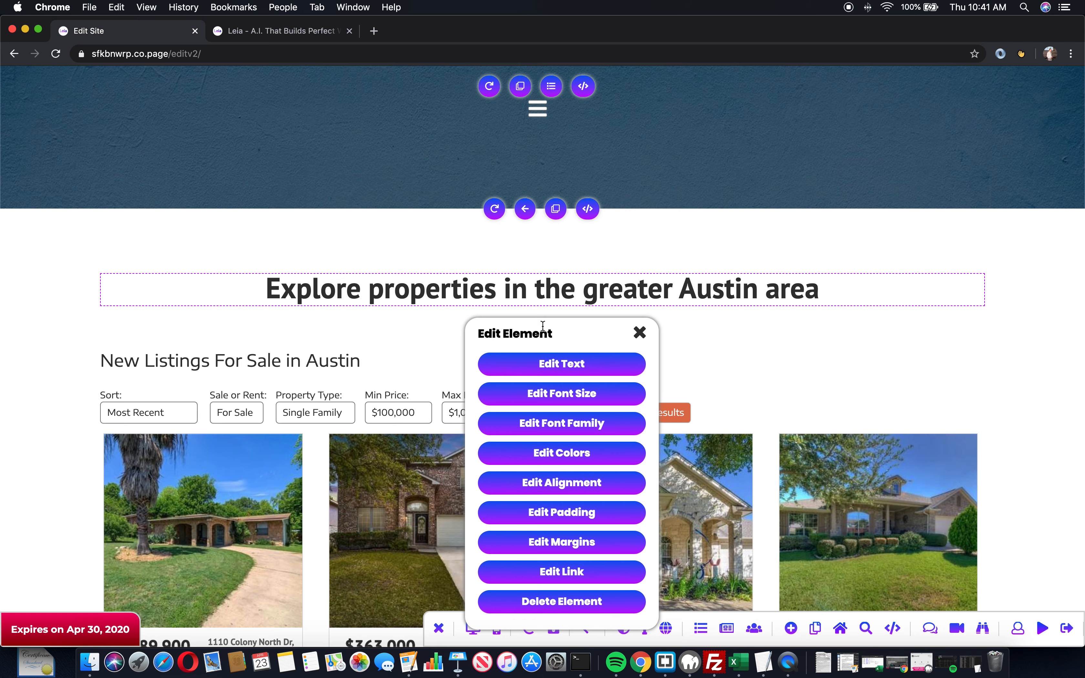
pyautogui.moveTo(554, 335); pyautogui.dragTo(878, 167)
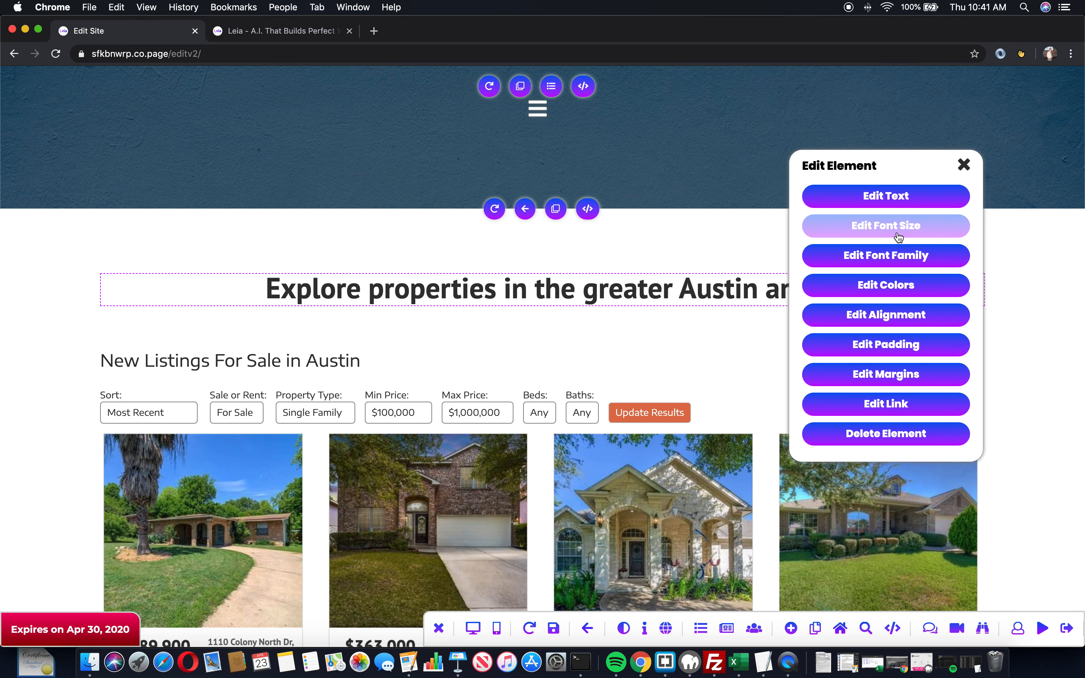
pyautogui.click(890, 200)
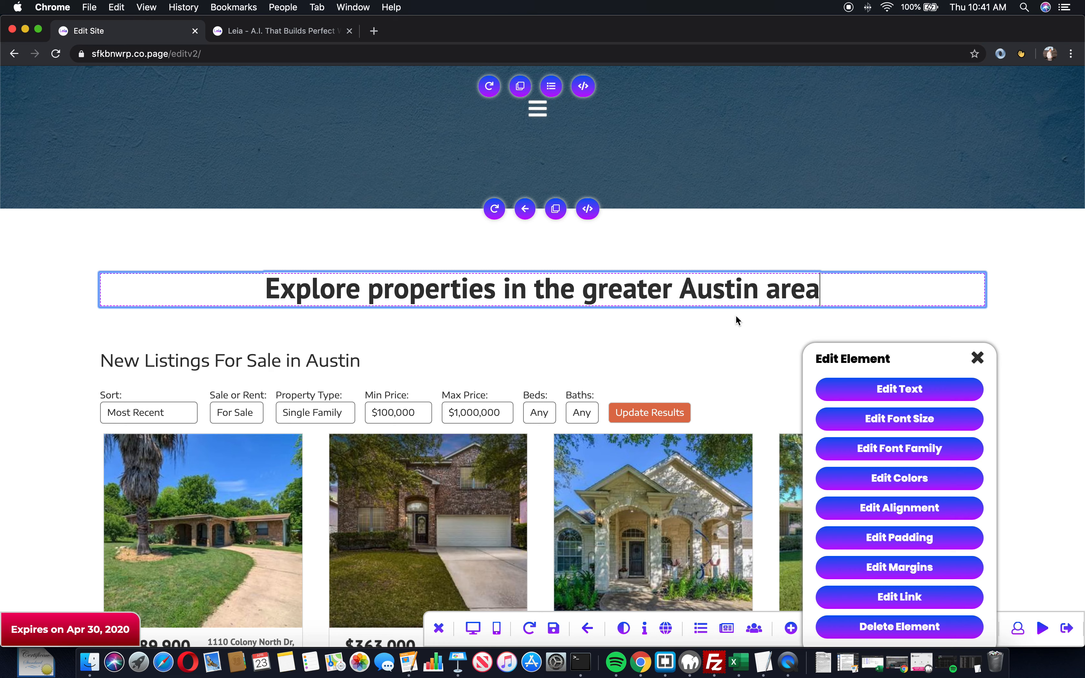
pyautogui.press('BackSpace')
pyautogui.press('BackSpace')
pyautogui.press('BackSpace')
pyautogui.press('BackSpace')
pyautogui.write('type')
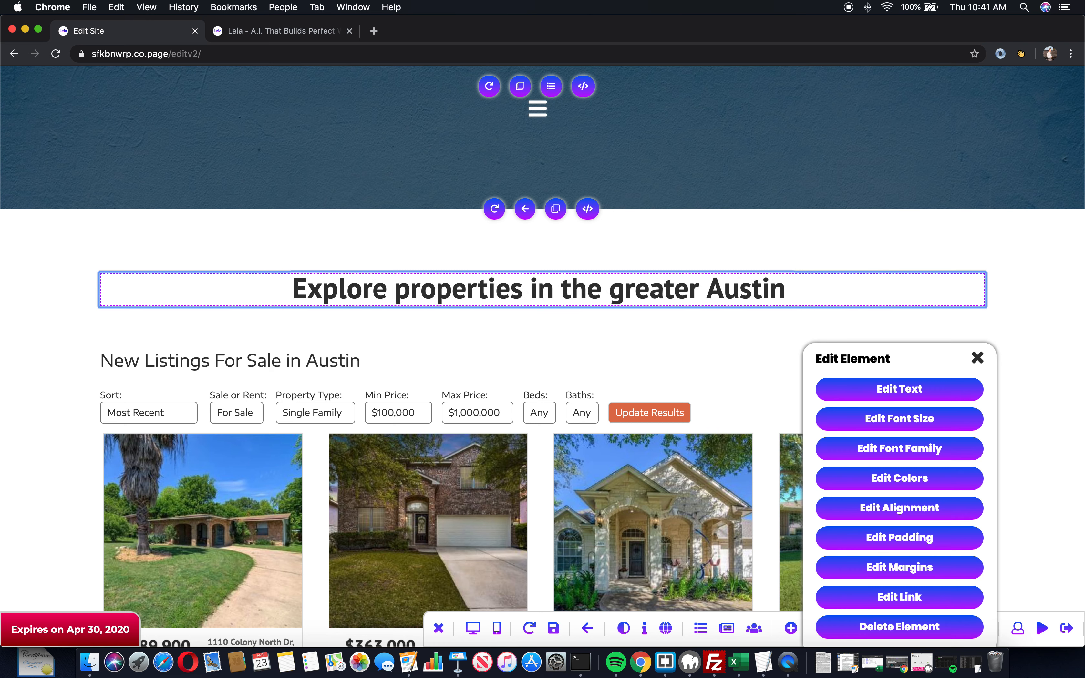
pyautogui.write(' stuff in')
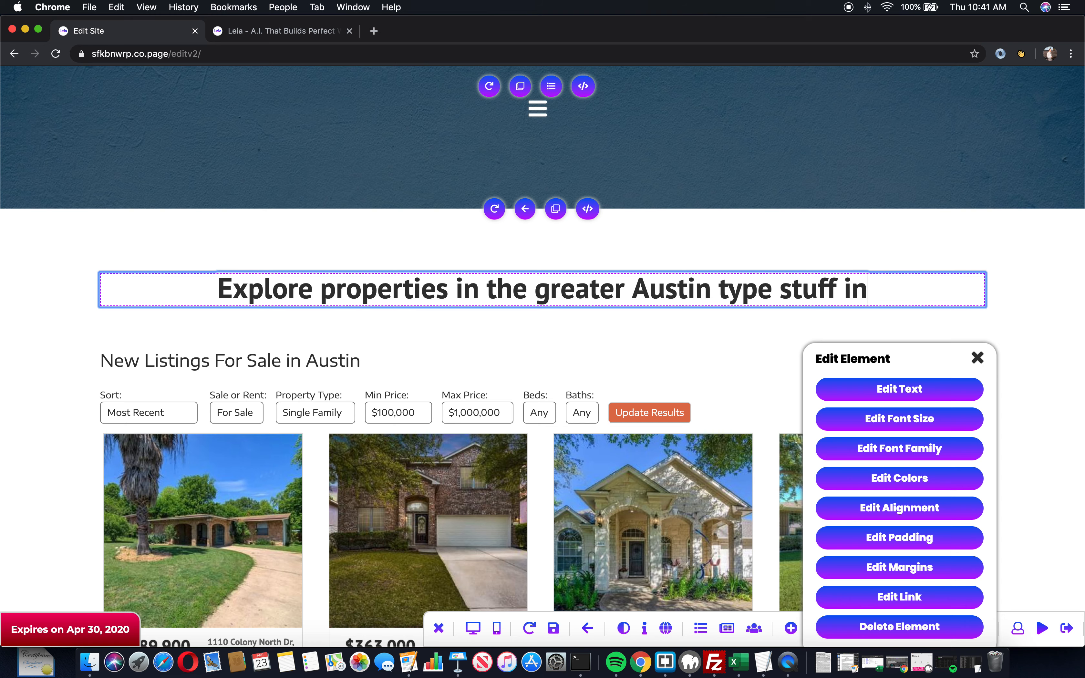
# Reduce the heading's font size to 41px, applied to all elements like it.
pyautogui.click(919, 418)
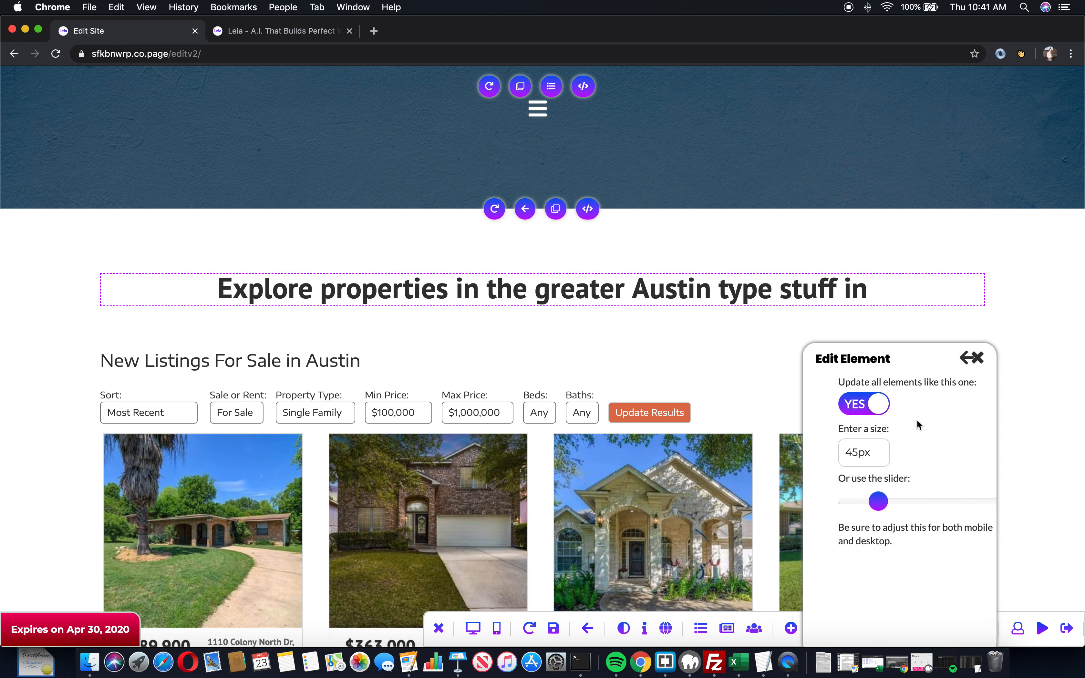
pyautogui.moveTo(862, 503)
pyautogui.mouseDown()
pyautogui.moveTo(888, 502)
pyautogui.moveTo(834, 503)
pyautogui.moveTo(859, 502)
pyautogui.moveTo(852, 512)
pyautogui.mouseUp()
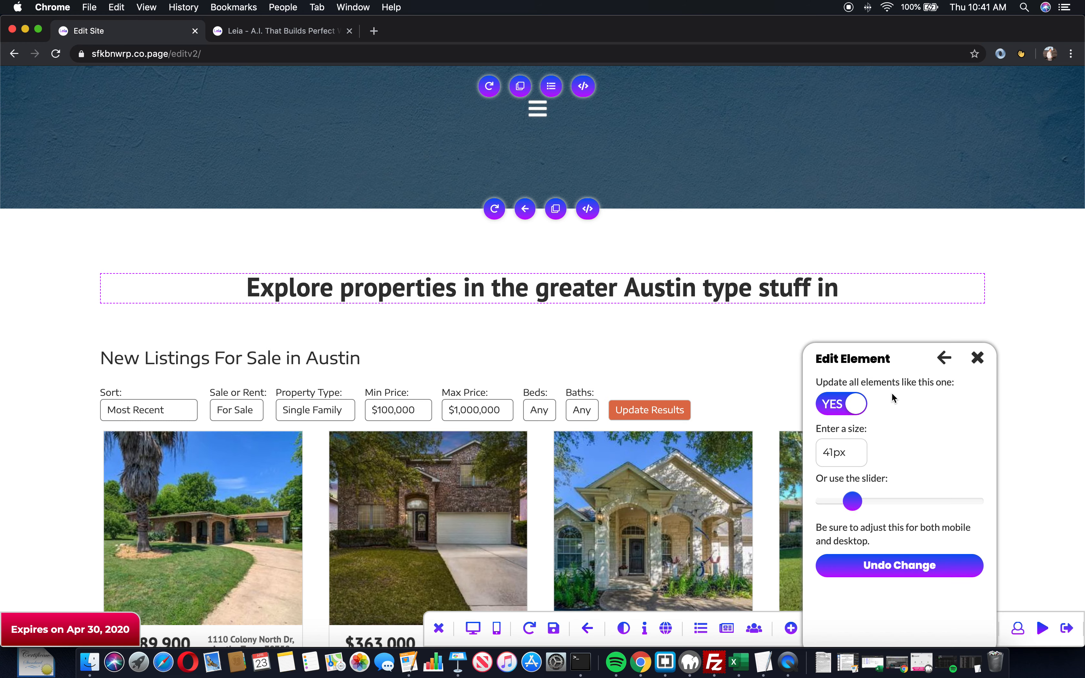
pyautogui.click(947, 359)
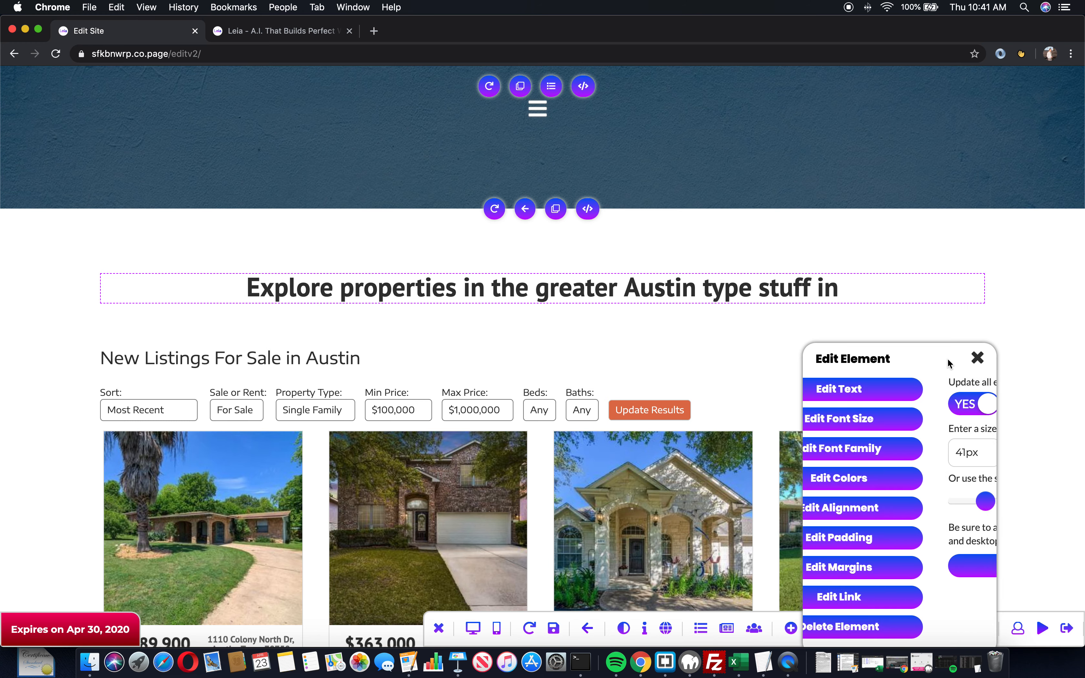
# Try the Poppins font on all elements sharing the heading's font, restore the original font, and close the element editor.
pyautogui.click(910, 447)
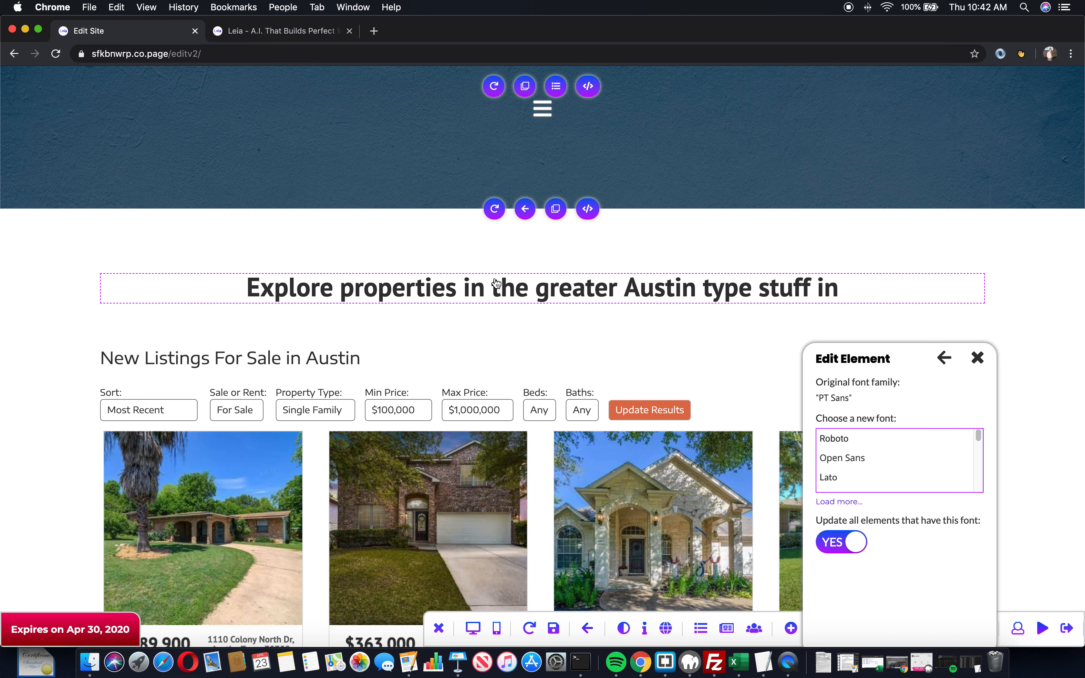
pyautogui.moveTo(857, 363); pyautogui.dragTo(885, 225)
pyautogui.scroll(-1, 878, 330)
pyautogui.scroll(-3, 878, 333)
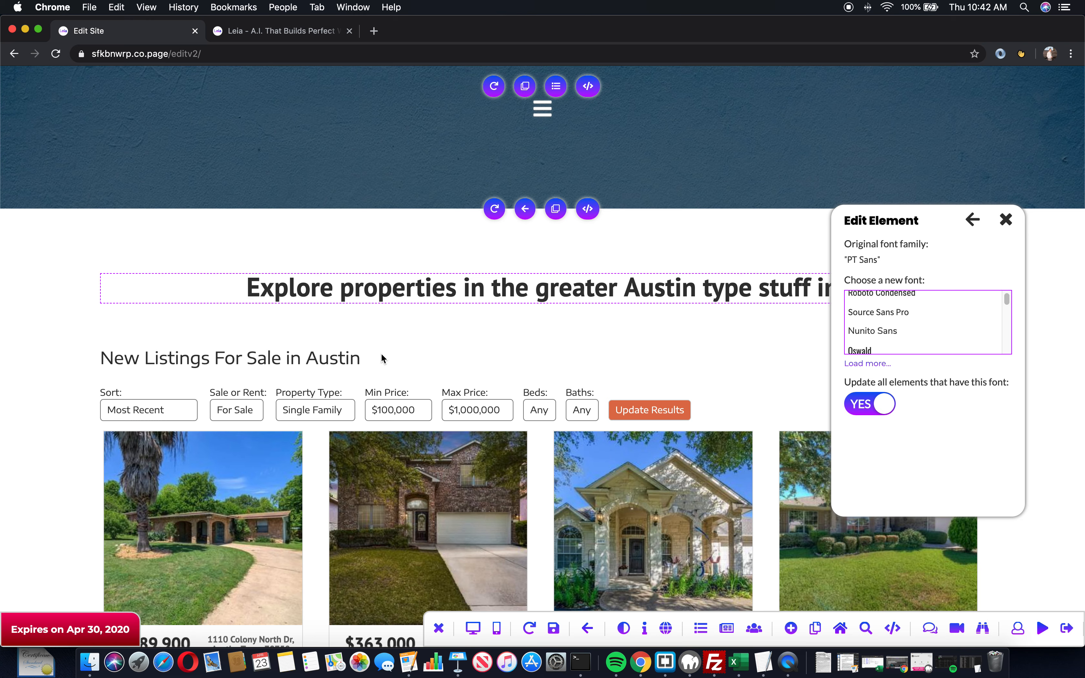
pyautogui.click(878, 403)
pyautogui.click(882, 404)
pyautogui.scroll(10, 269, 334)
pyautogui.scroll(-5, 512, 254)
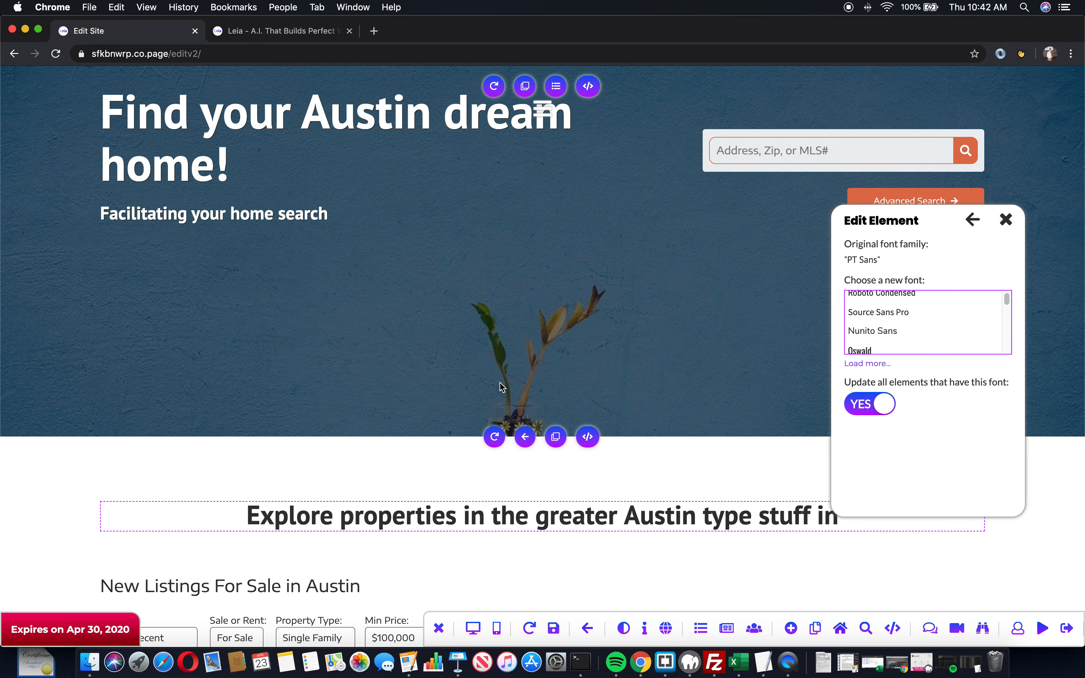
pyautogui.scroll(-3, 909, 332)
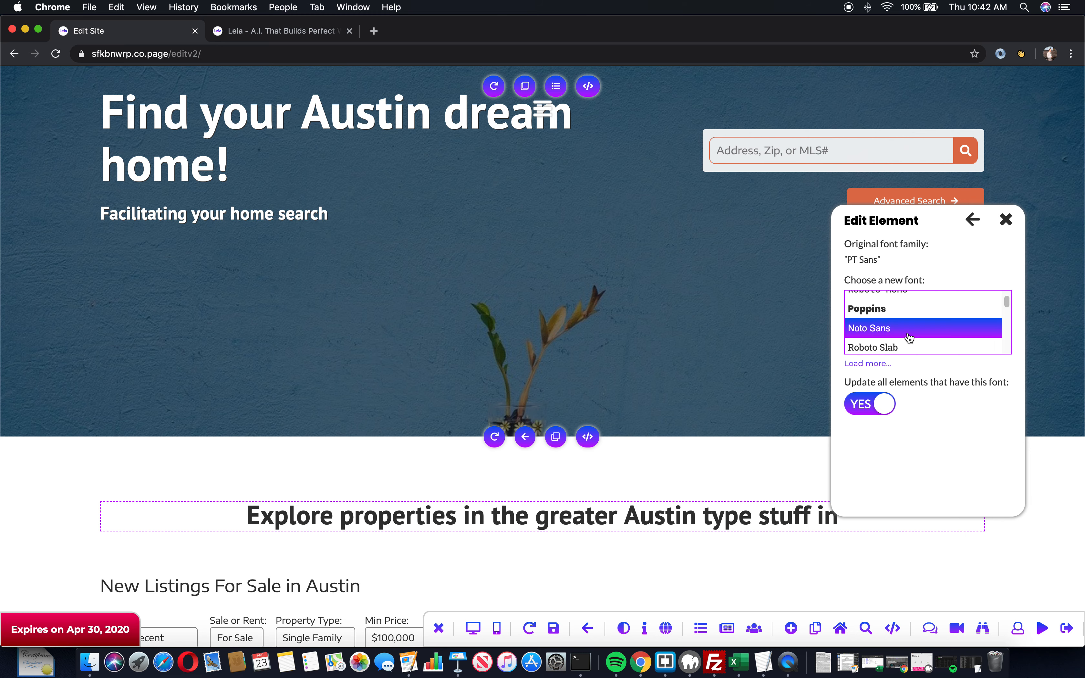
pyautogui.click(908, 309)
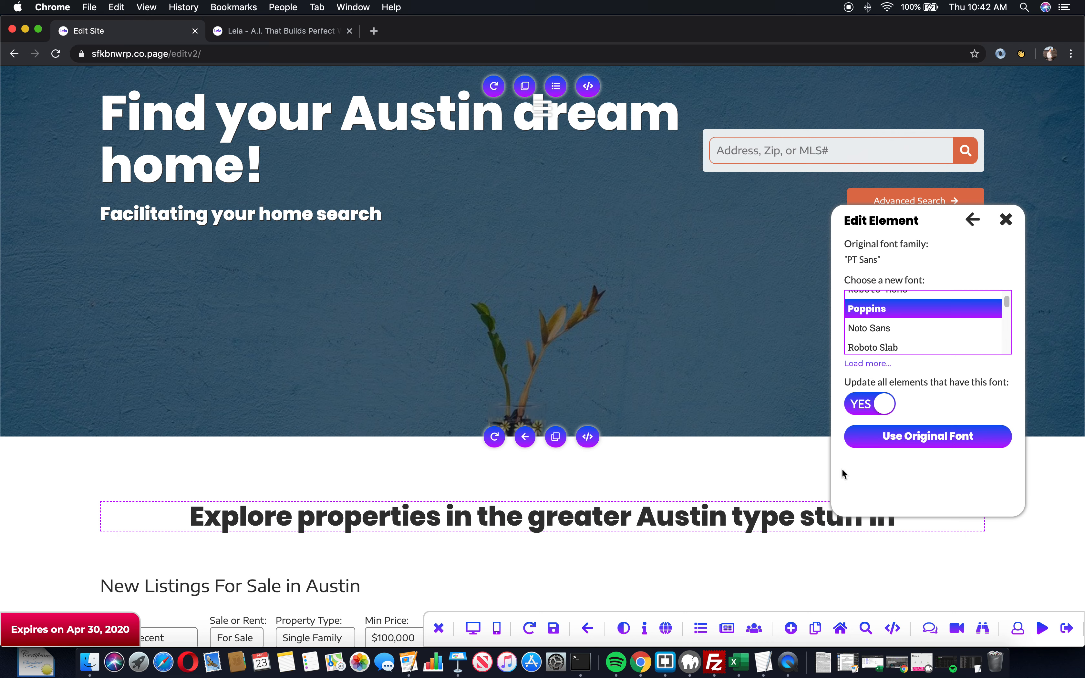
pyautogui.click(923, 442)
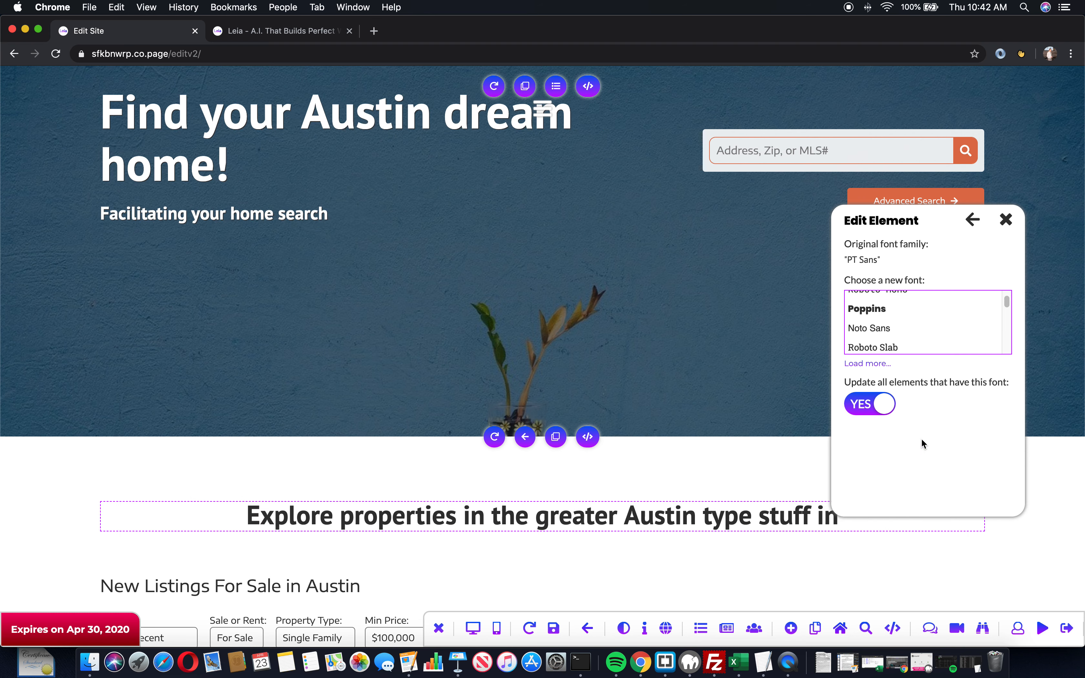
pyautogui.click(972, 219)
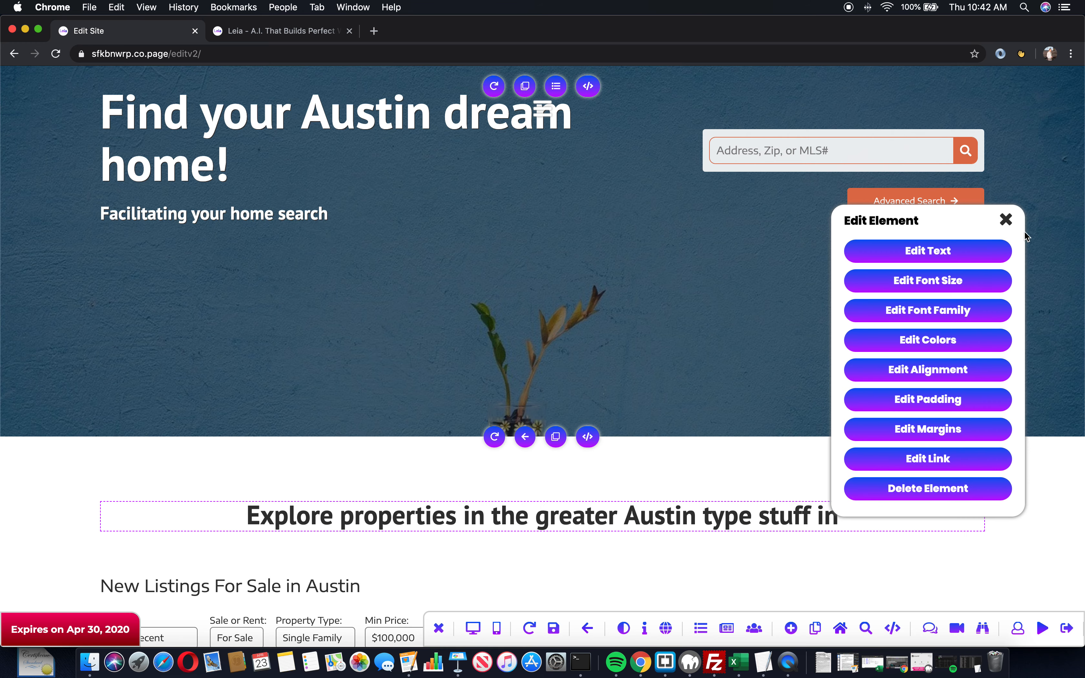
pyautogui.click(1005, 221)
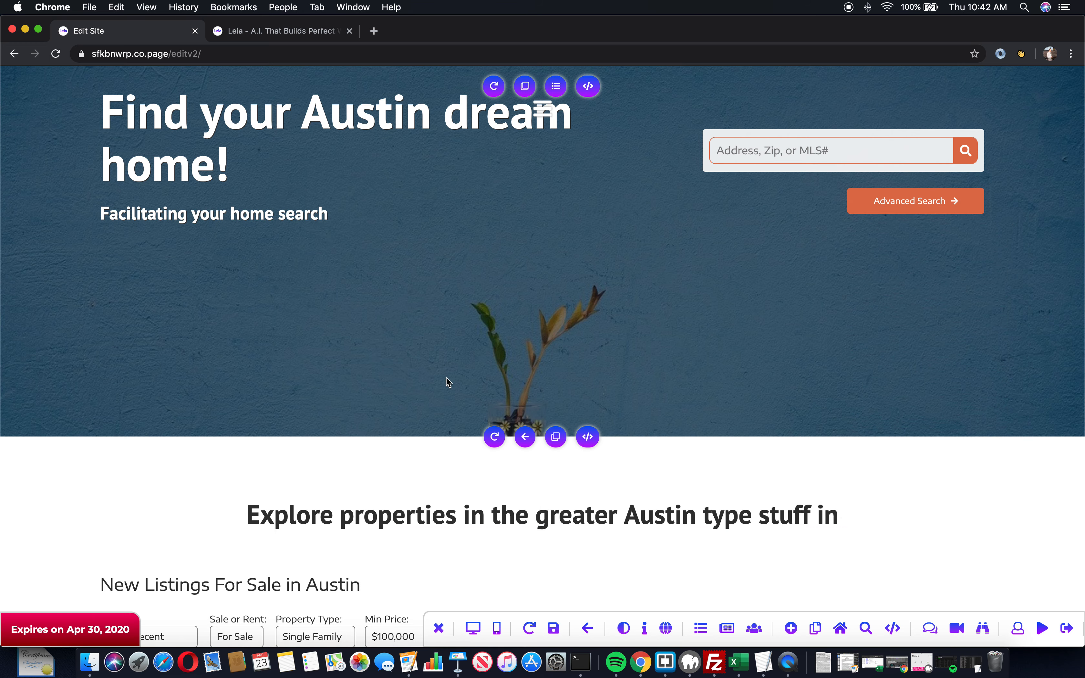
# Reorder the page sections so that Team comes before About, and apply the new order.
pyautogui.scroll(-20, 266, 387)
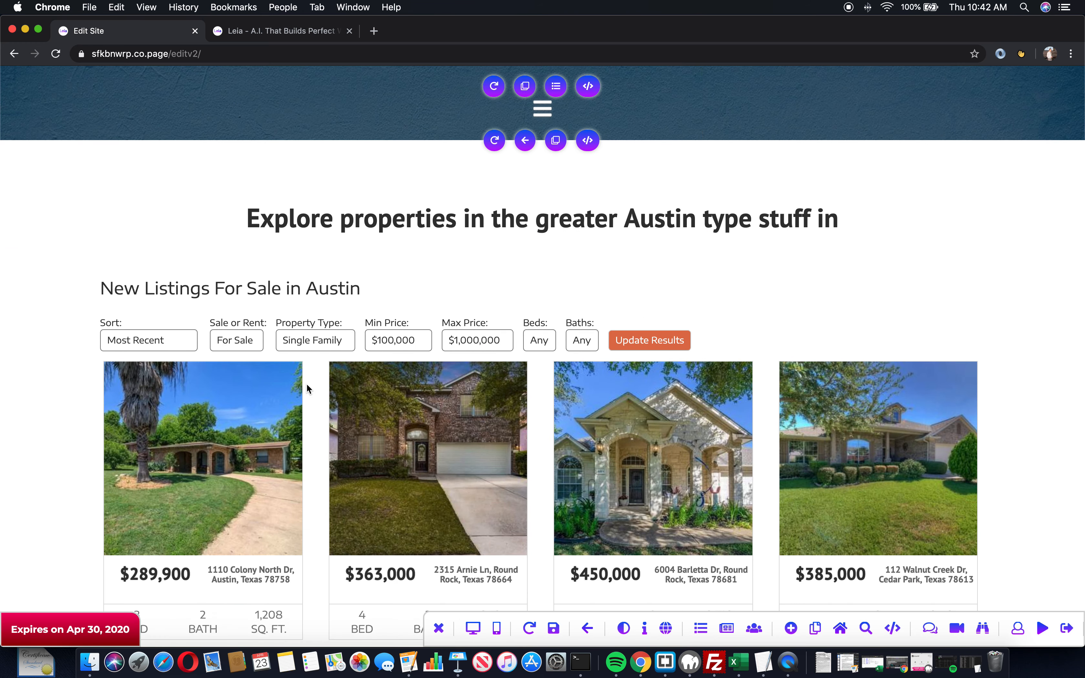
pyautogui.scroll(4, 223, 357)
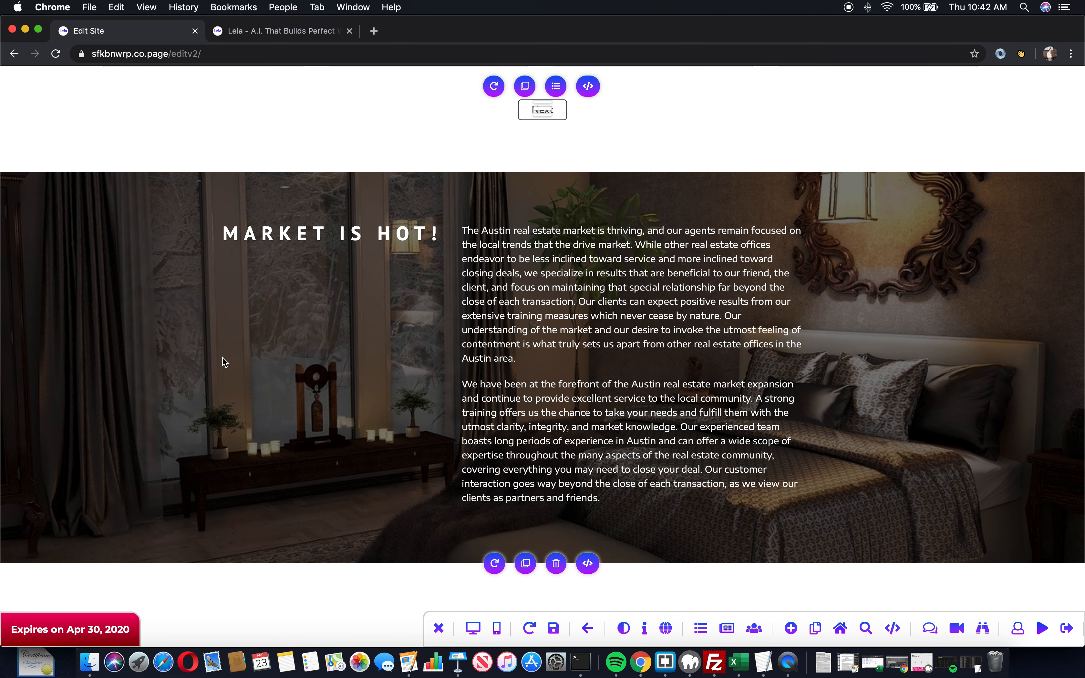
pyautogui.click(700, 628)
pyautogui.moveTo(635, 339); pyautogui.dragTo(646, 386)
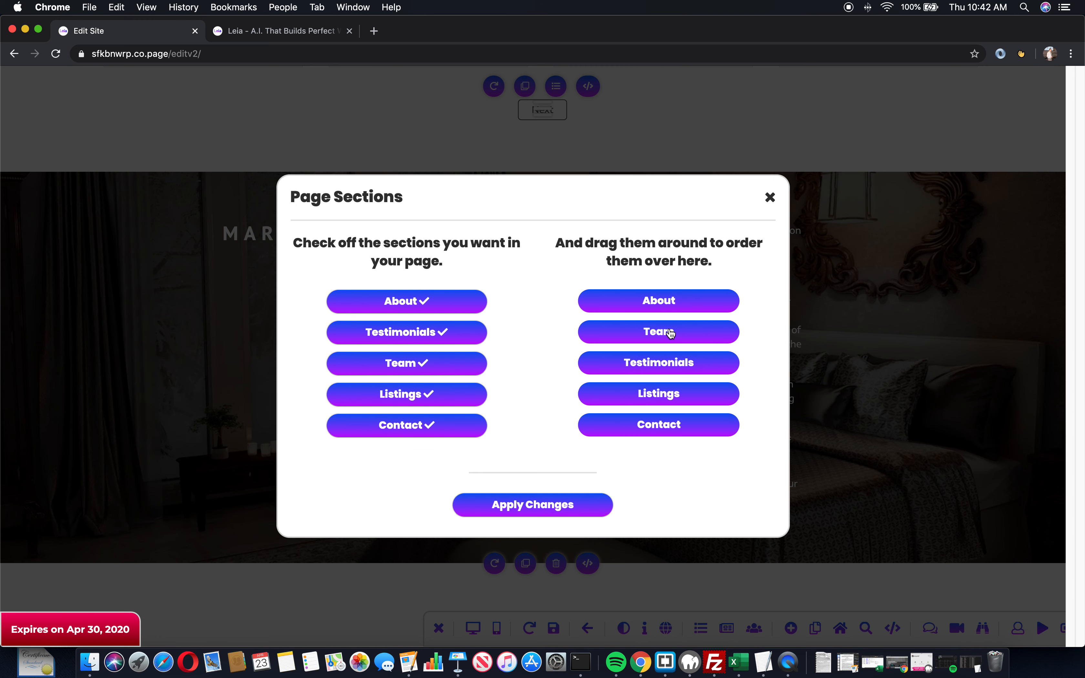
pyautogui.moveTo(667, 334); pyautogui.dragTo(673, 301)
pyautogui.click(558, 508)
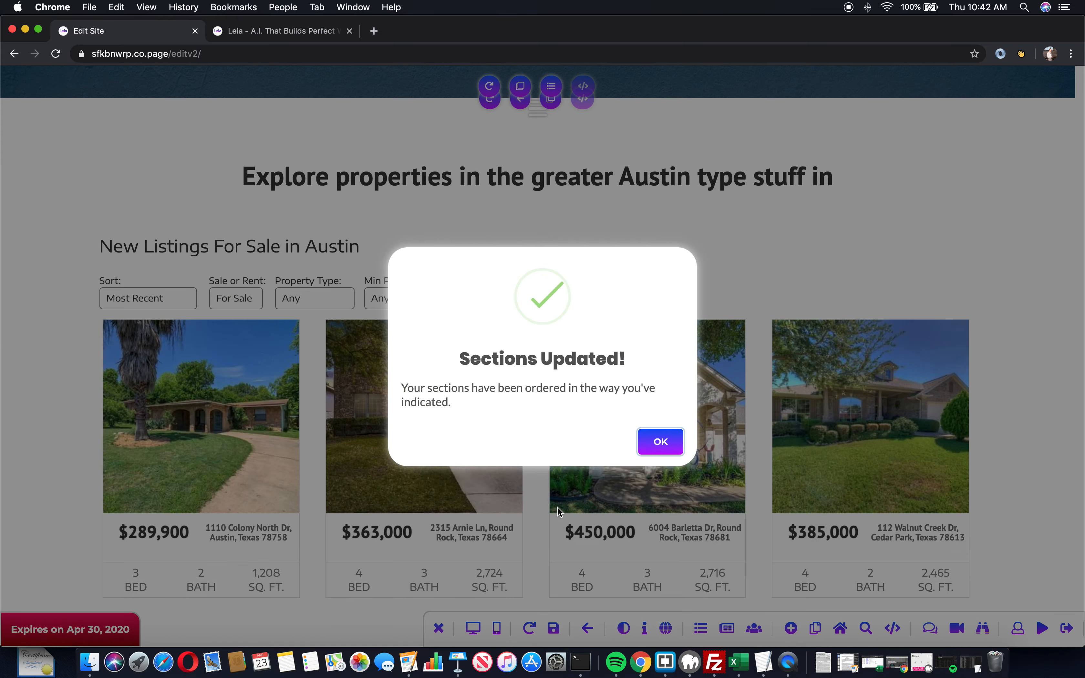
pyautogui.click(659, 443)
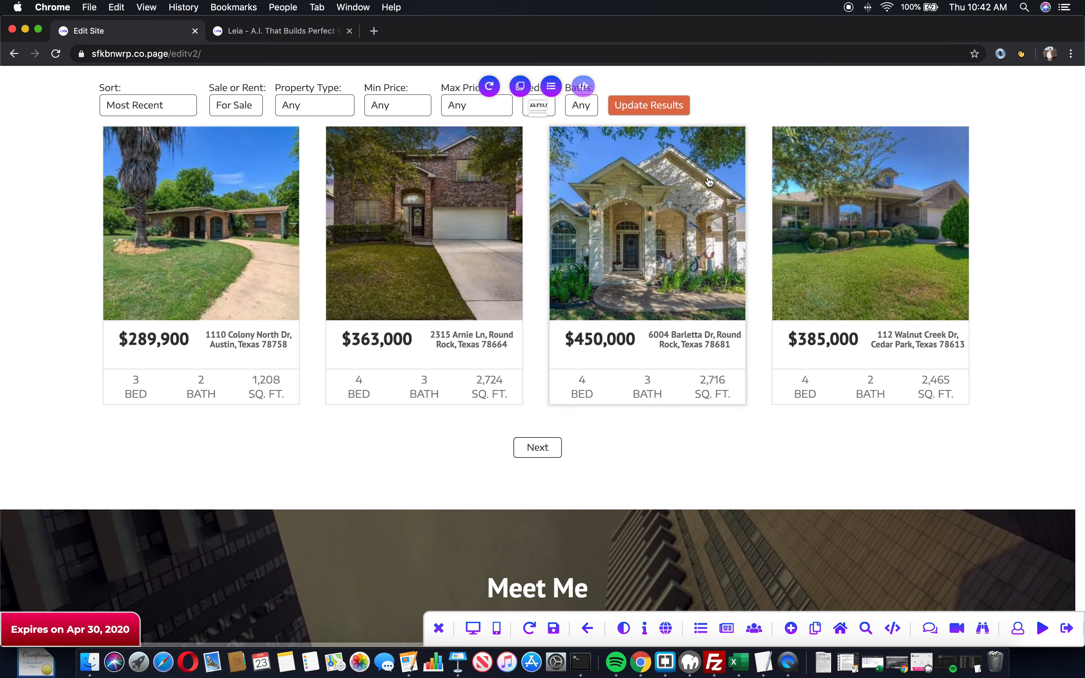
# Review the order of the page's sections from the listings down to the reviews, and return to the page header.
pyautogui.scroll(-15, 567, 355)
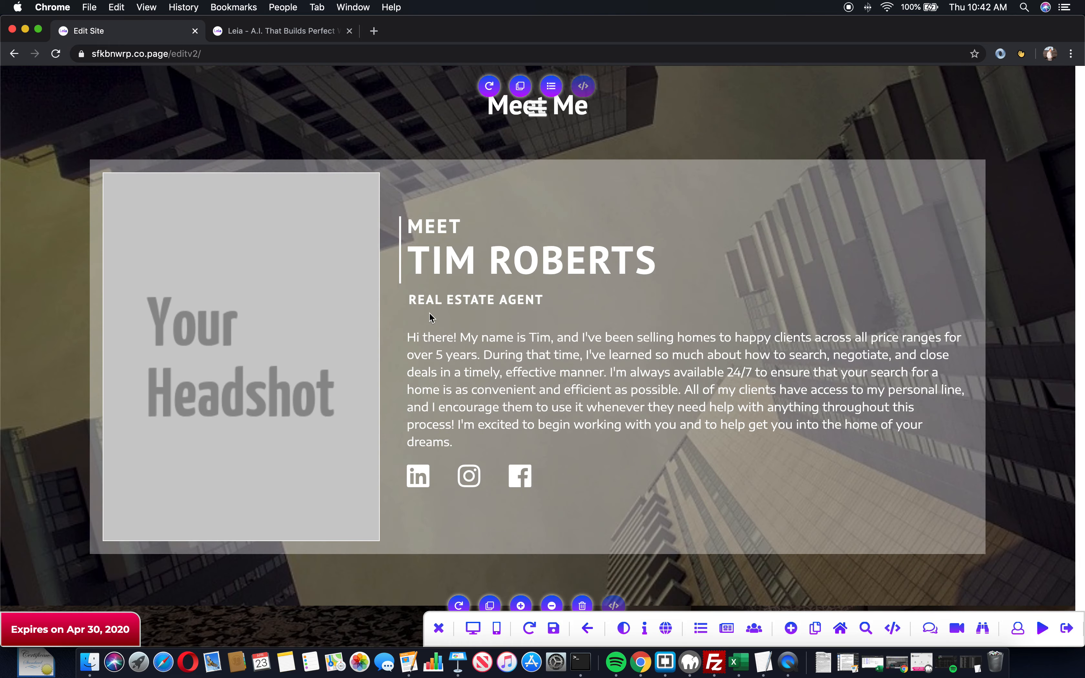
pyautogui.scroll(-2, 422, 330)
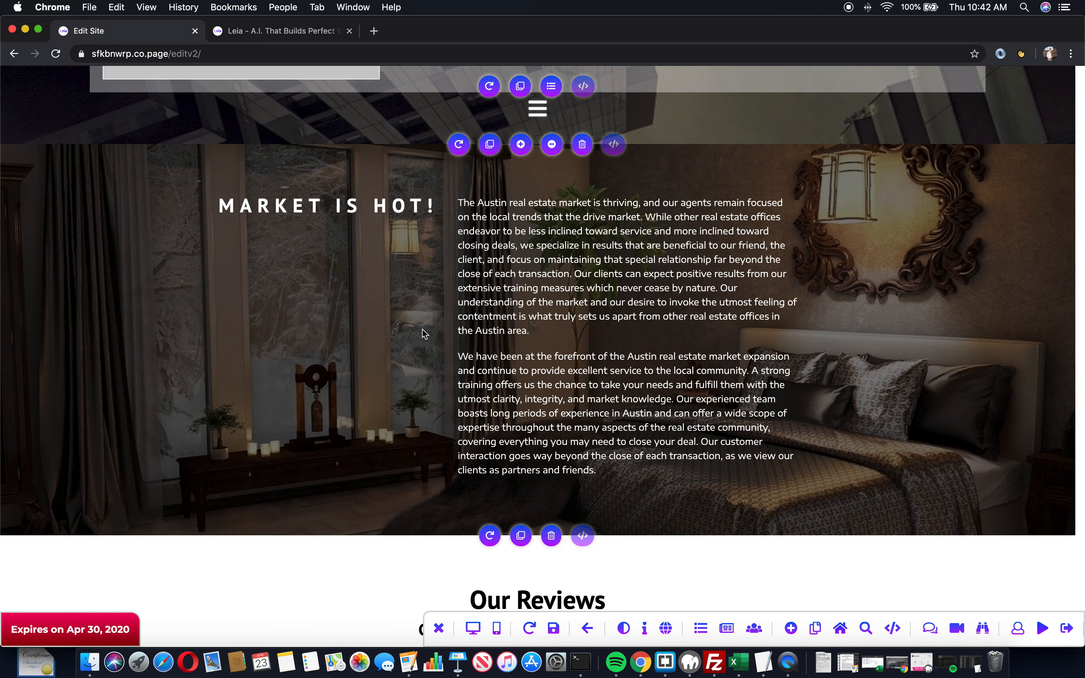
pyautogui.scroll(-15, 412, 284)
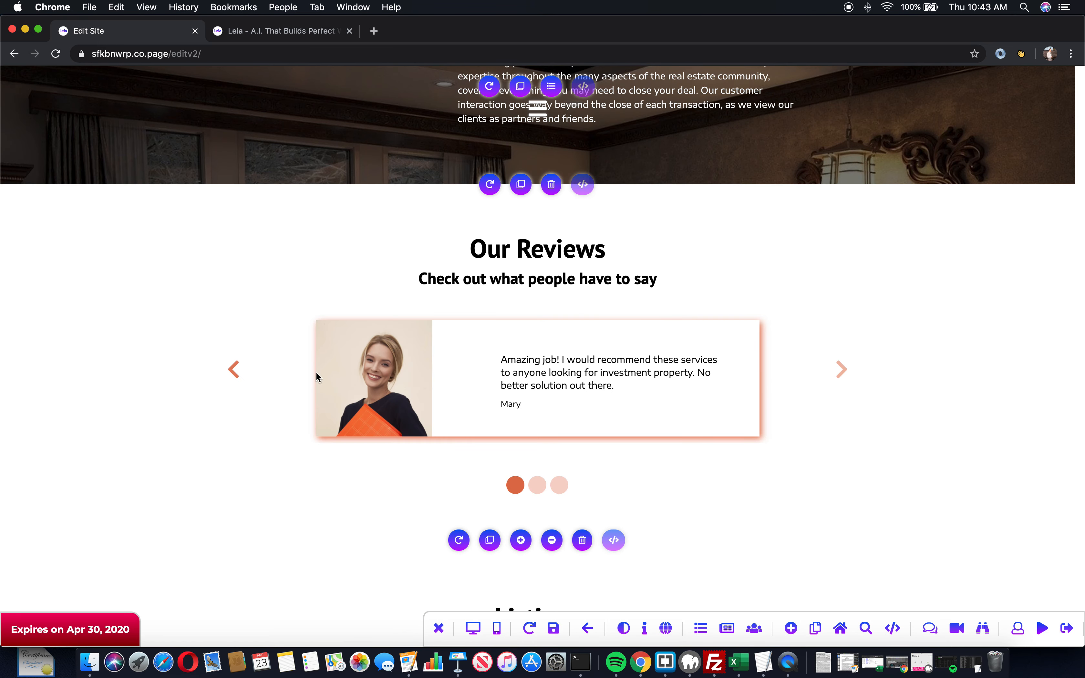
pyautogui.scroll(10, 253, 346)
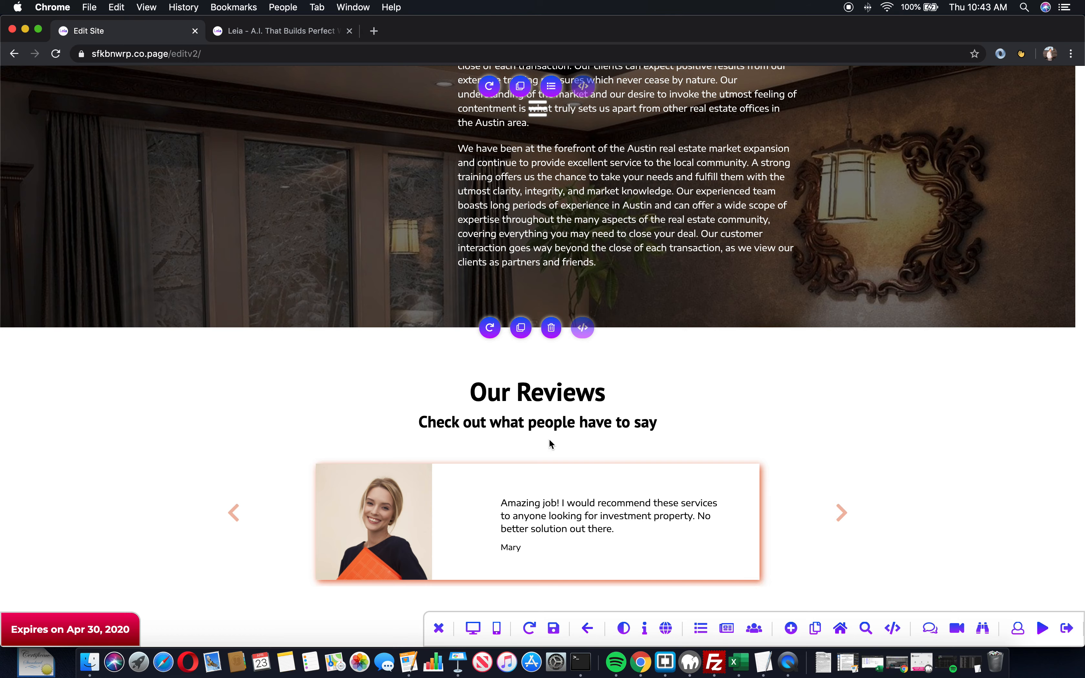
pyautogui.scroll(1, 262, 444)
pyautogui.scroll(20, 259, 444)
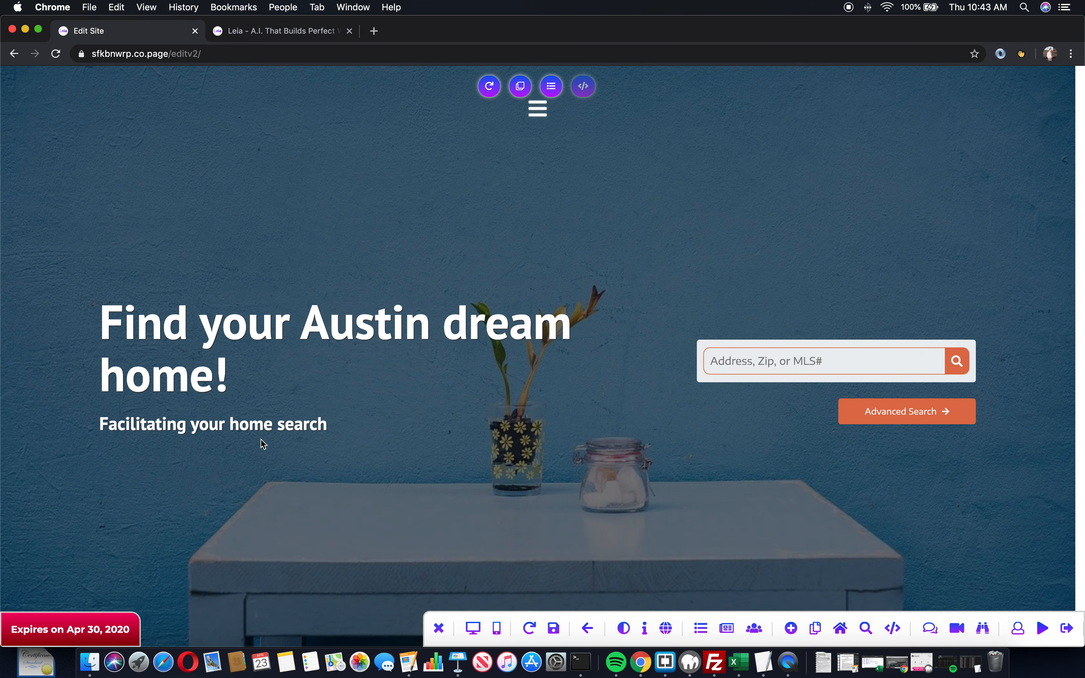
# Enable the newsletter form for the site.
pyautogui.click(727, 628)
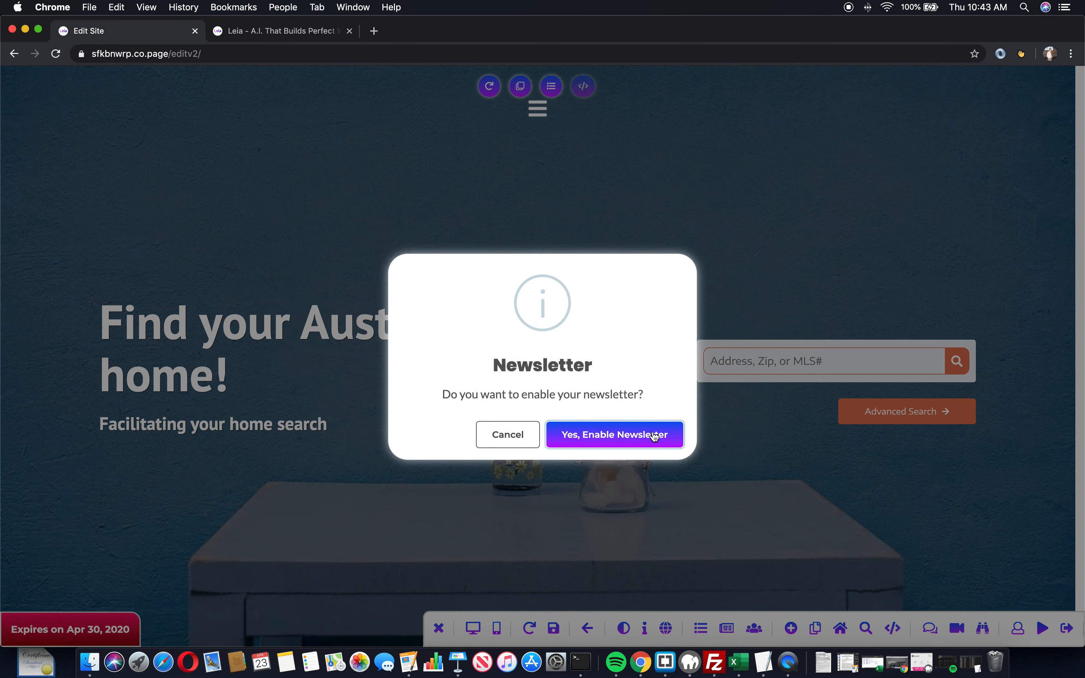
pyautogui.click(654, 435)
pyautogui.click(655, 452)
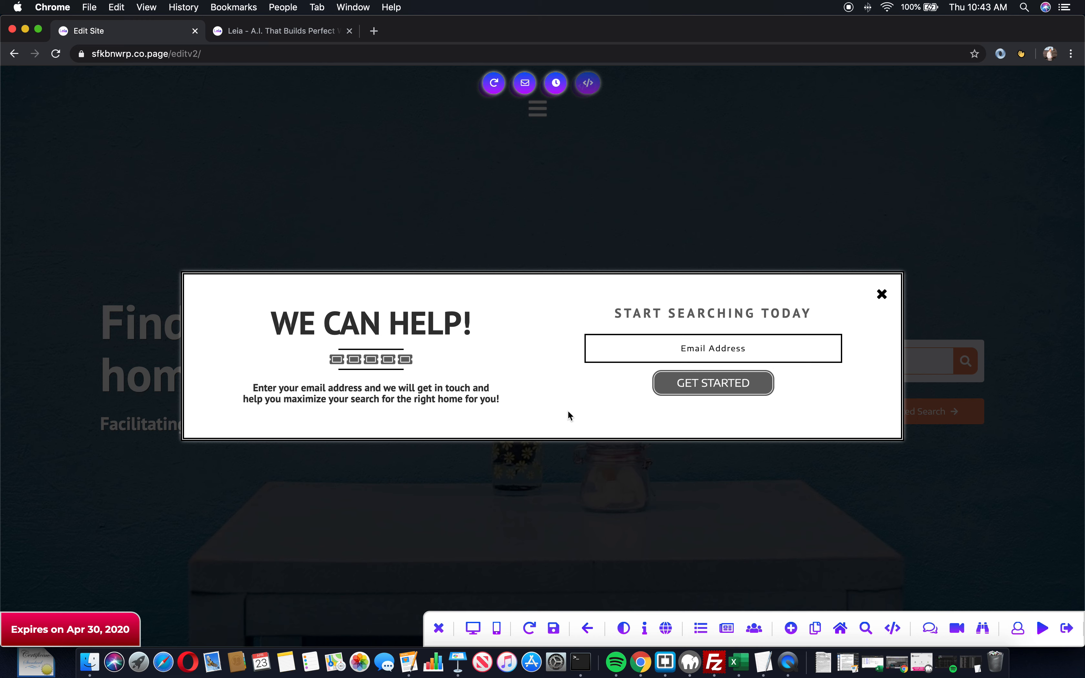
# Update the newsletter delay, the number of seconds before the form is shown to a visitor.
pyautogui.click(556, 84)
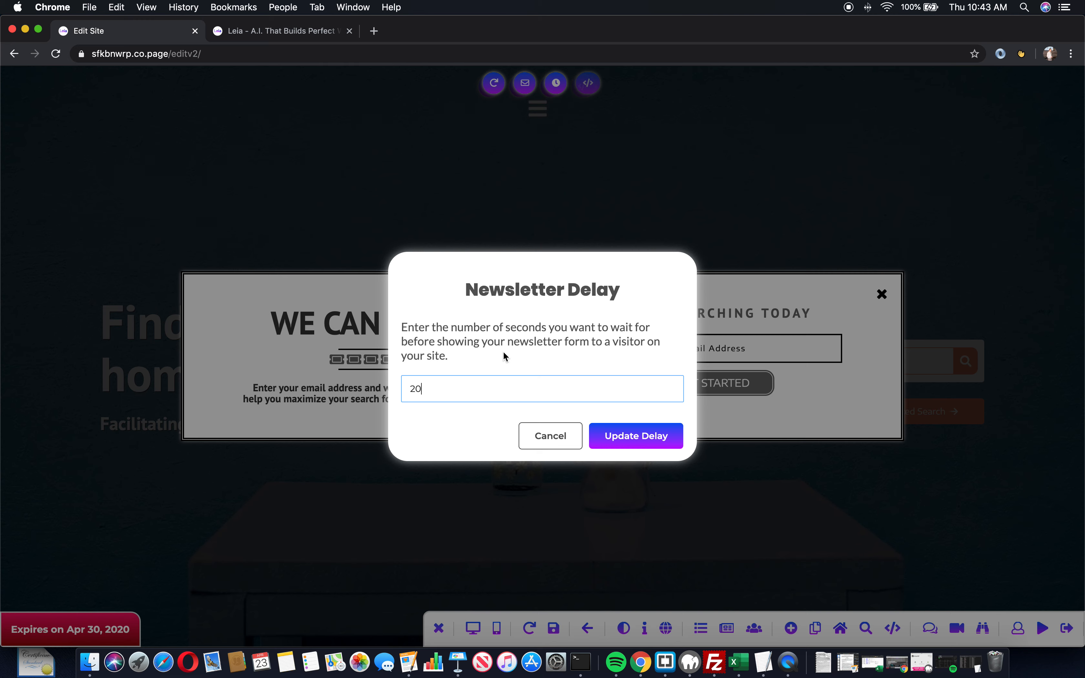
pyautogui.press('BackSpace')
pyautogui.press('BackSpace')
pyautogui.click(639, 449)
pyautogui.click(659, 450)
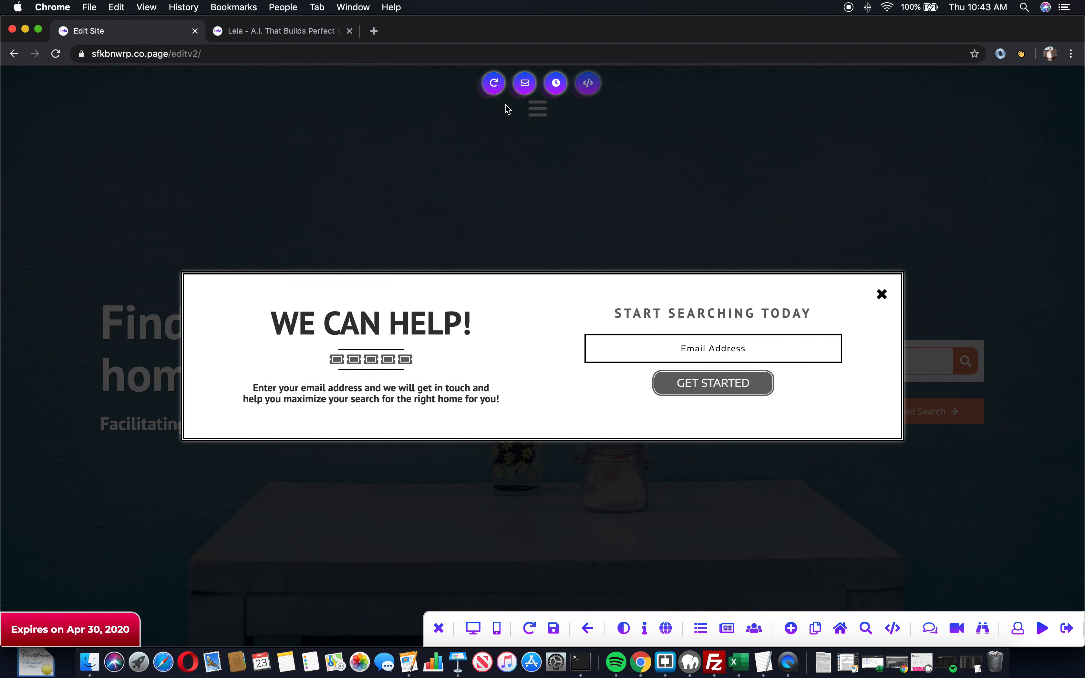
# Regenerate the newsletter form with a different design, and close the newsletter form.
pyautogui.click(492, 86)
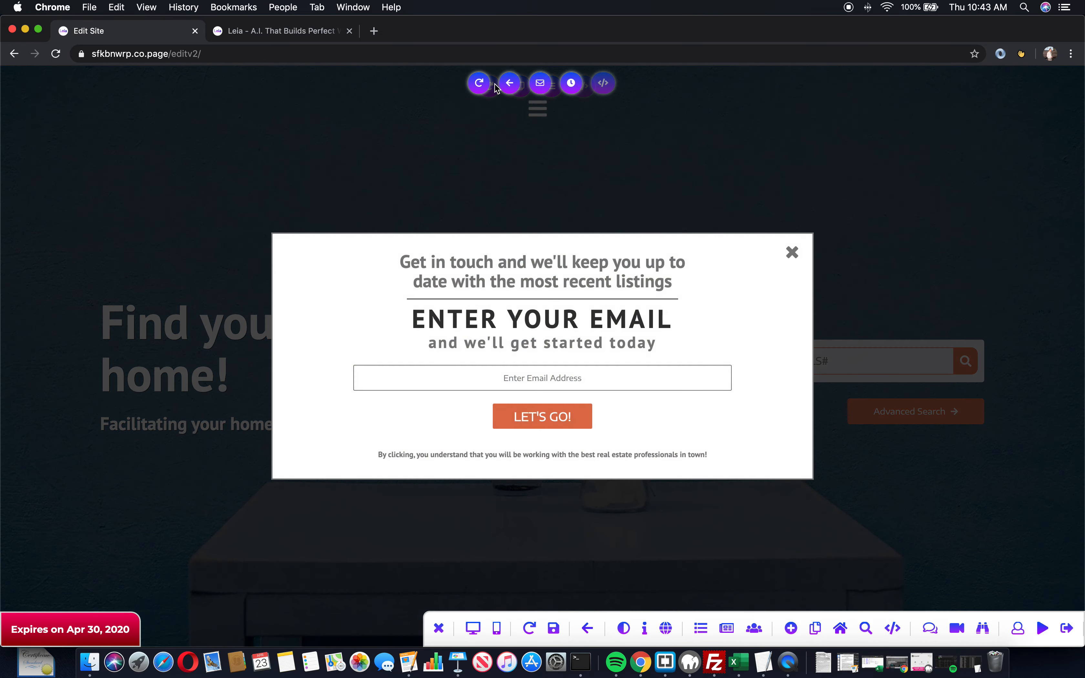
pyautogui.click(792, 253)
pyautogui.click(645, 430)
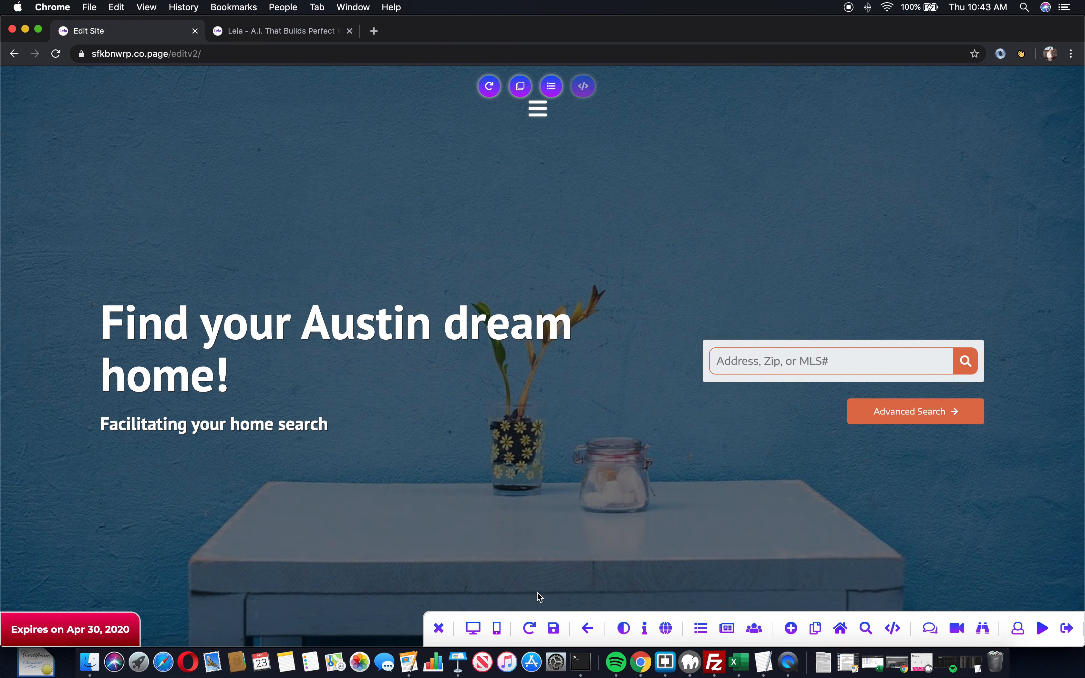
# Save the site, and open its live version without saving again.
pyautogui.click(554, 628)
pyautogui.click(644, 444)
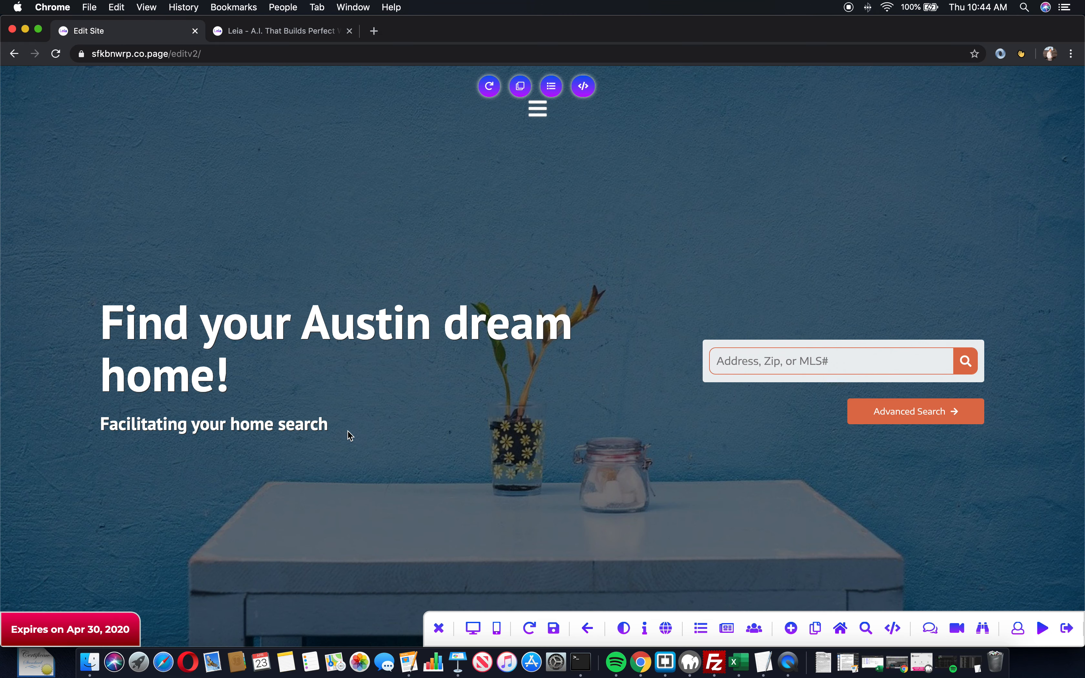
pyautogui.click(117, 57)
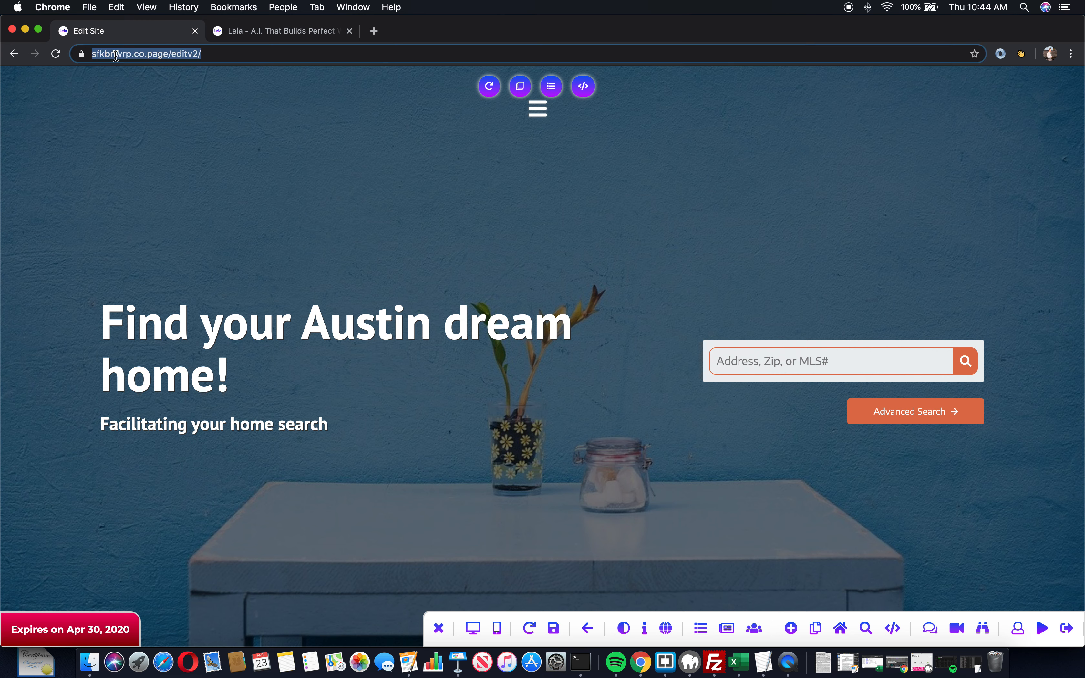
pyautogui.click(1043, 630)
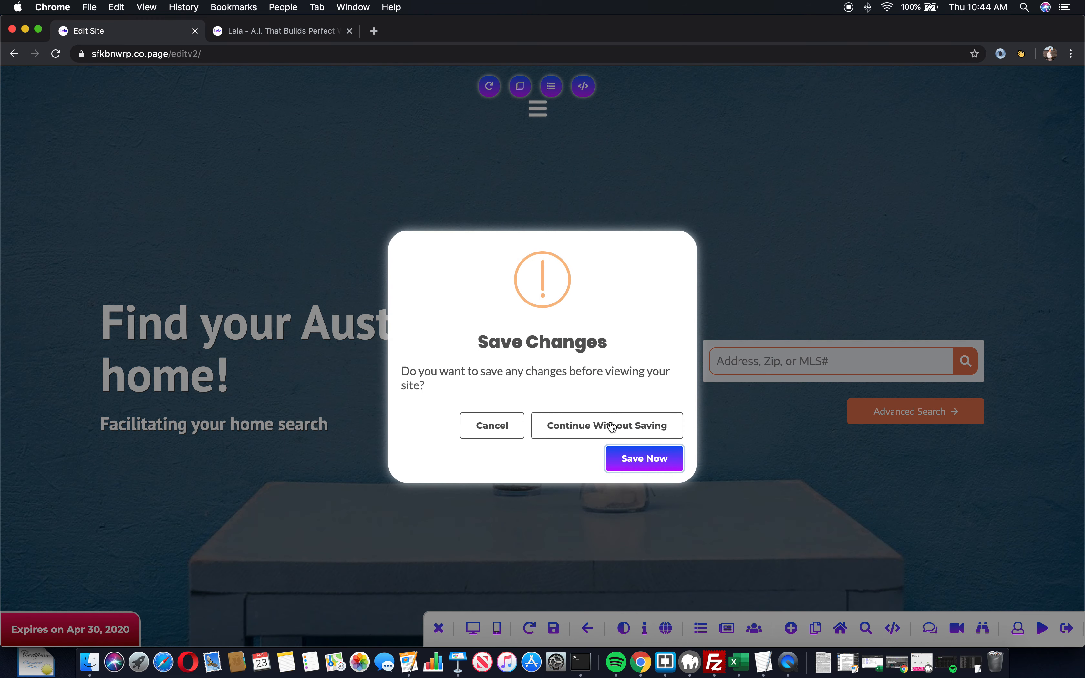
pyautogui.click(615, 426)
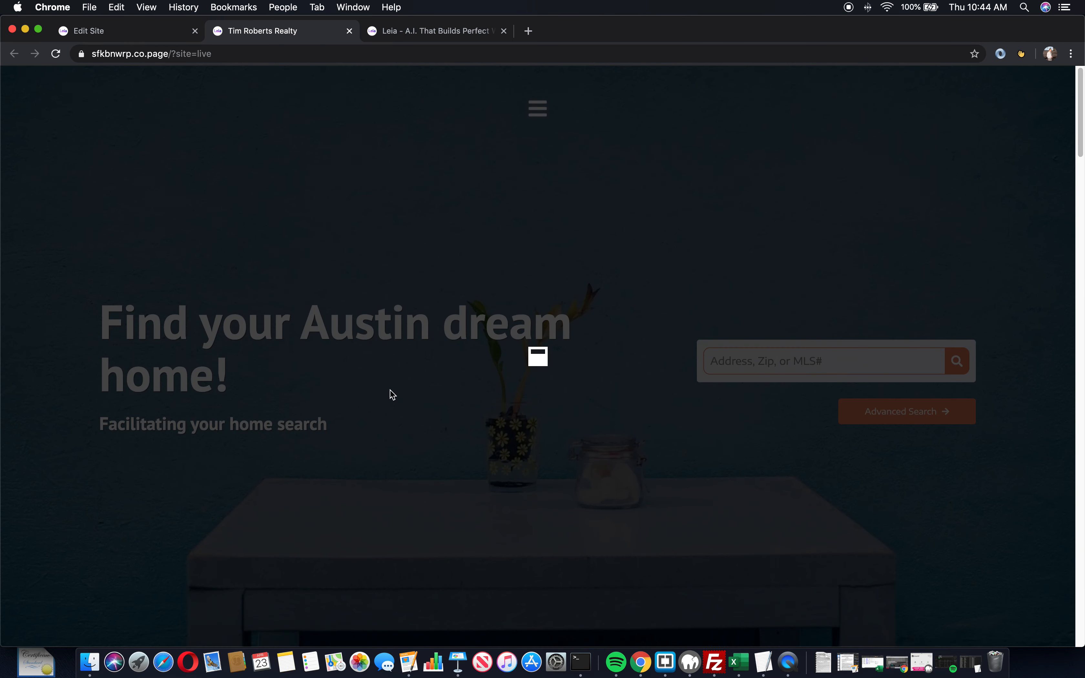
# Dismiss the newsletter popup on the live site, look over the listings section, and return to the site editor.
pyautogui.scroll(-3, 391, 395)
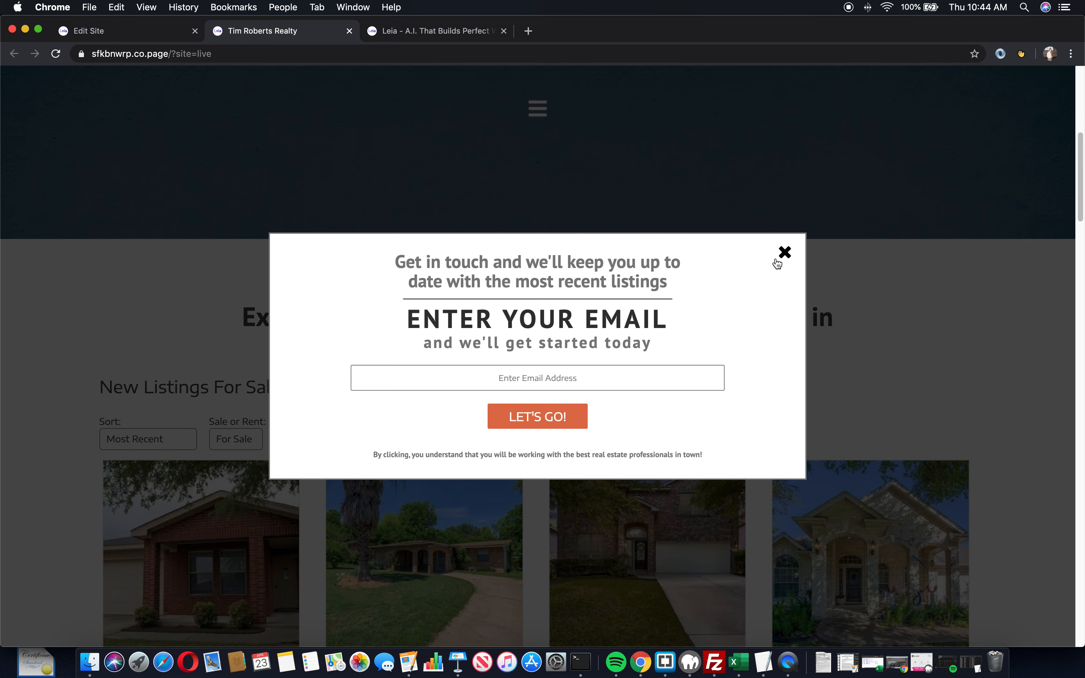
pyautogui.click(784, 252)
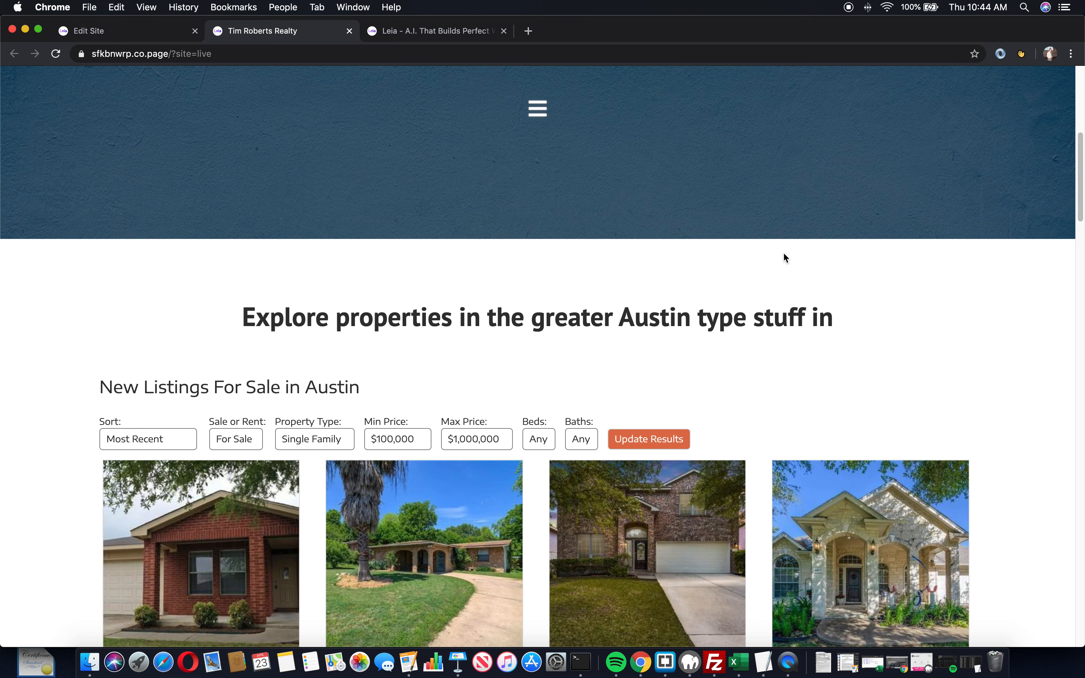
pyautogui.scroll(-5, 511, 290)
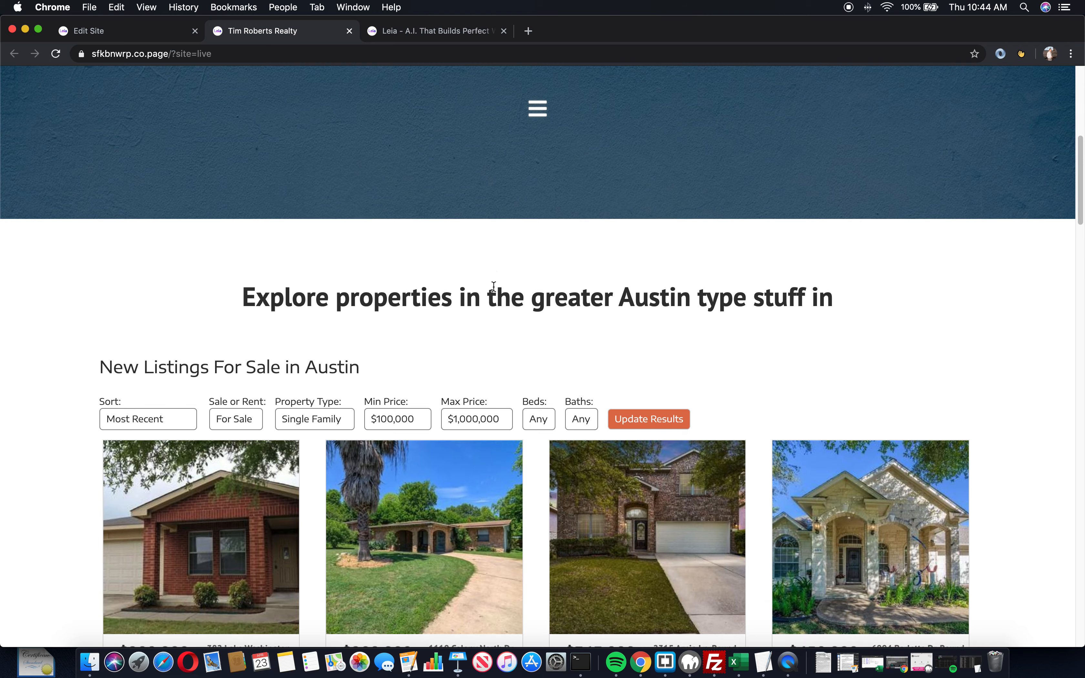
pyautogui.scroll(-1, 73, 274)
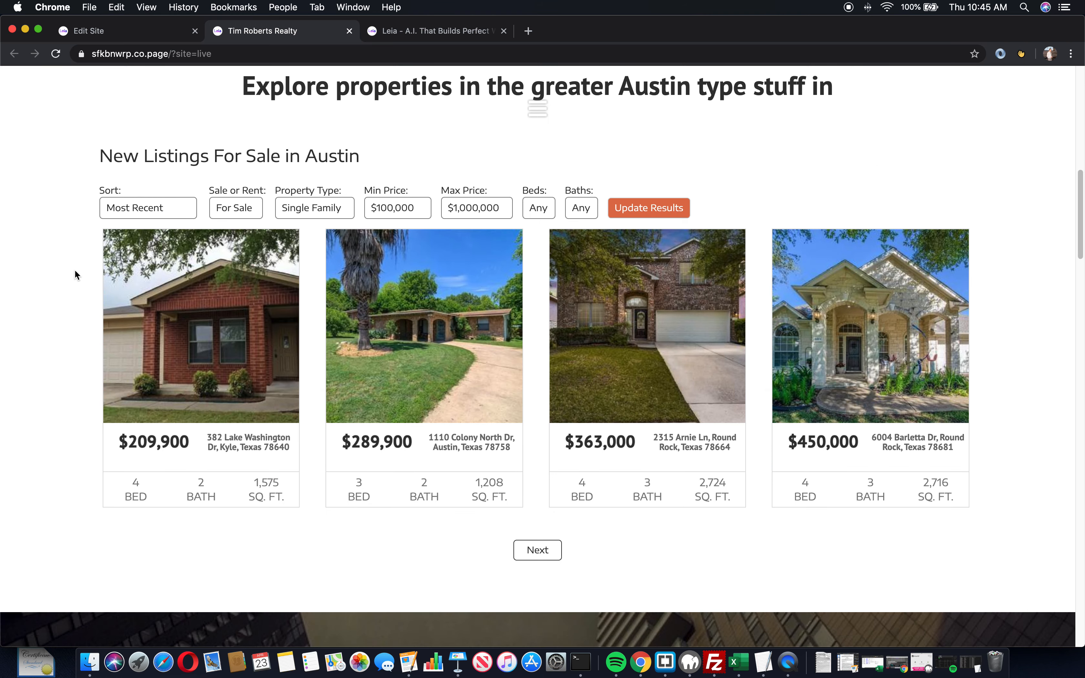
pyautogui.click(148, 28)
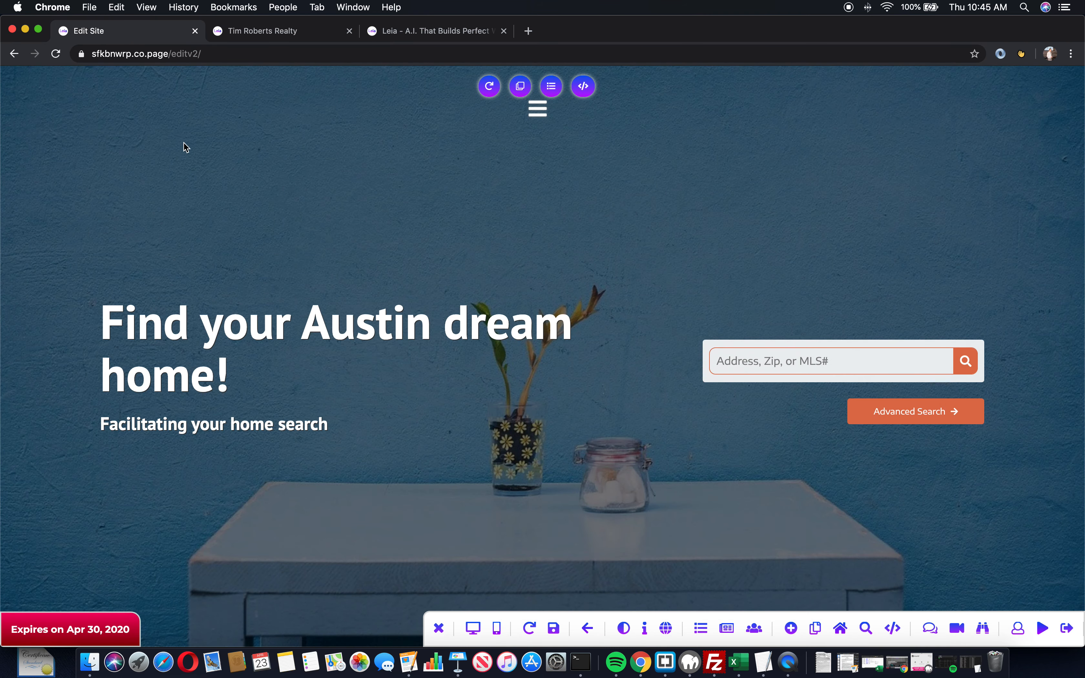